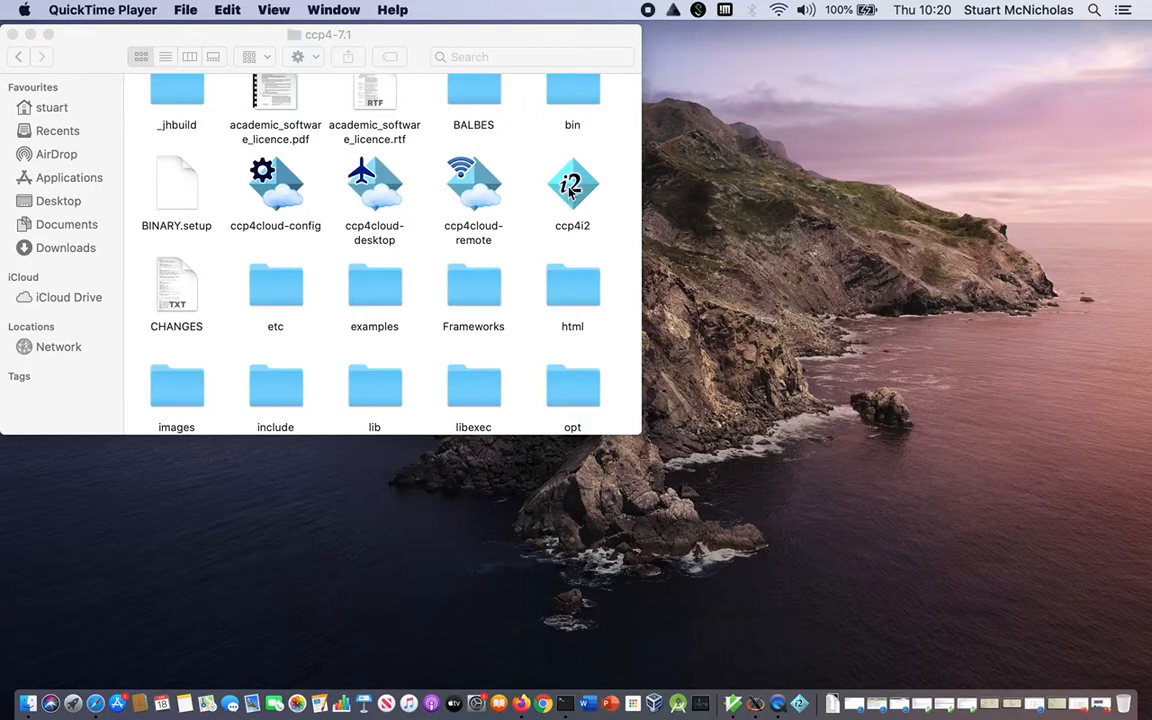
Launch ccp4i2 from the ccp4-7.1 folder and bring its welcome window into focus.
click(569, 194)
double_click(569, 194)
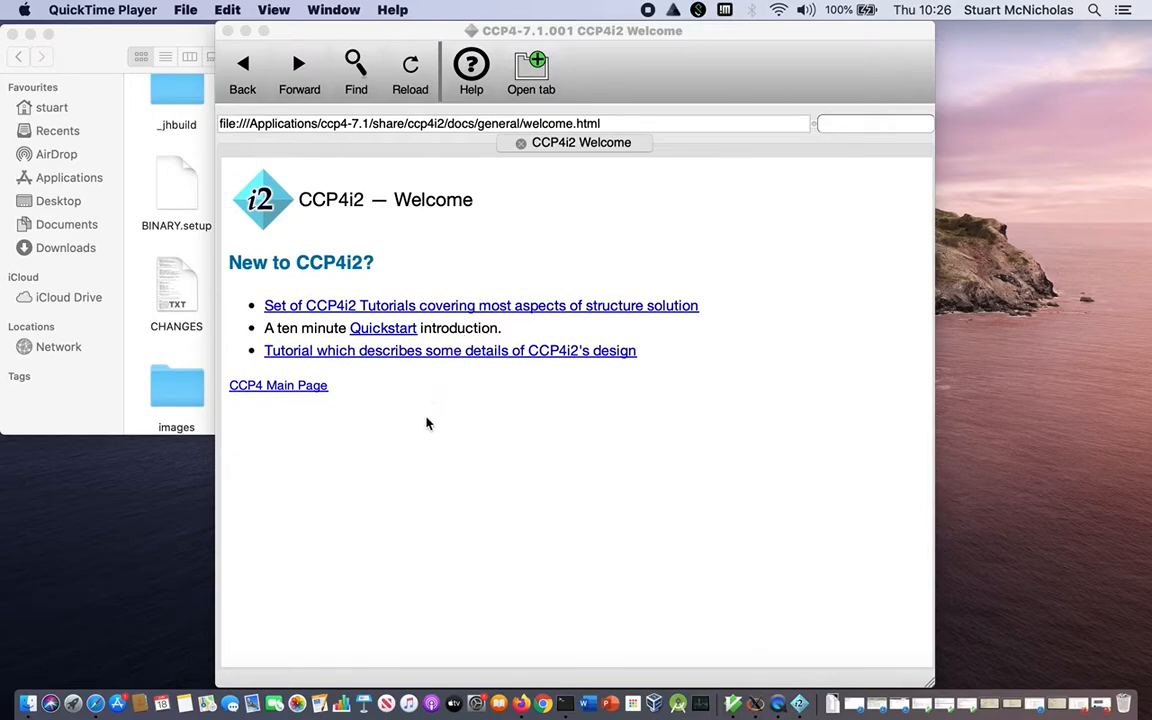
click(481, 406)
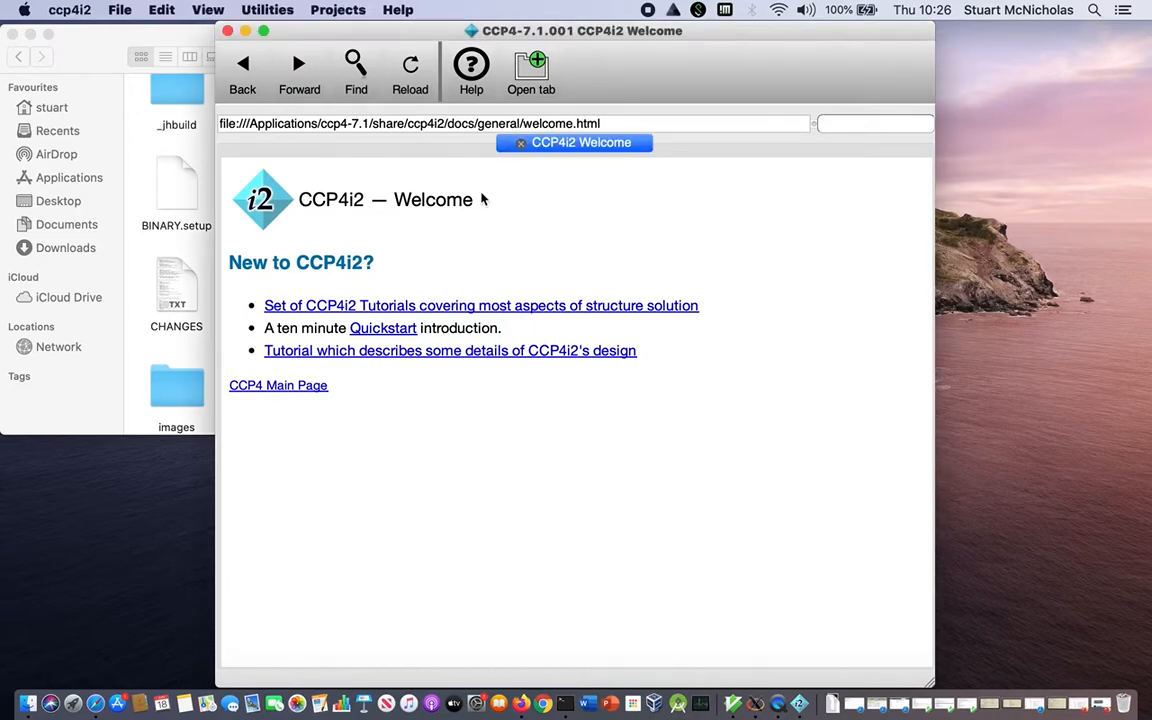
Create a new project named VIDEO_DEMO in the default projects directory.
click(337, 11)
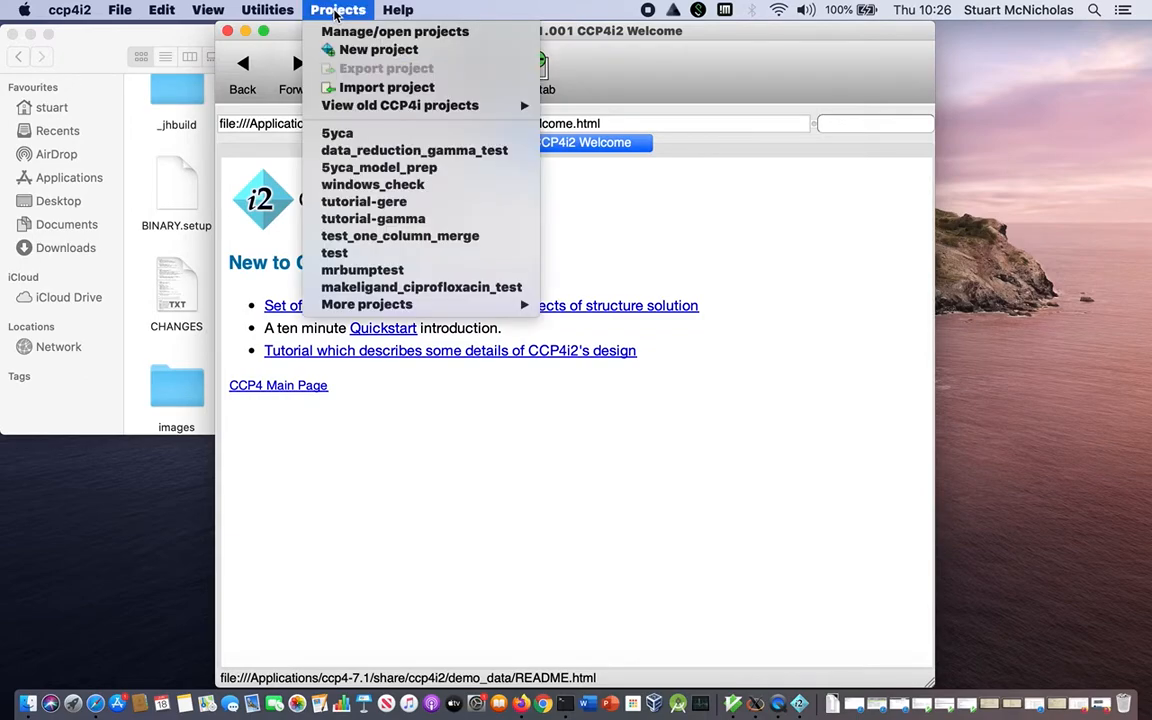
click(362, 50)
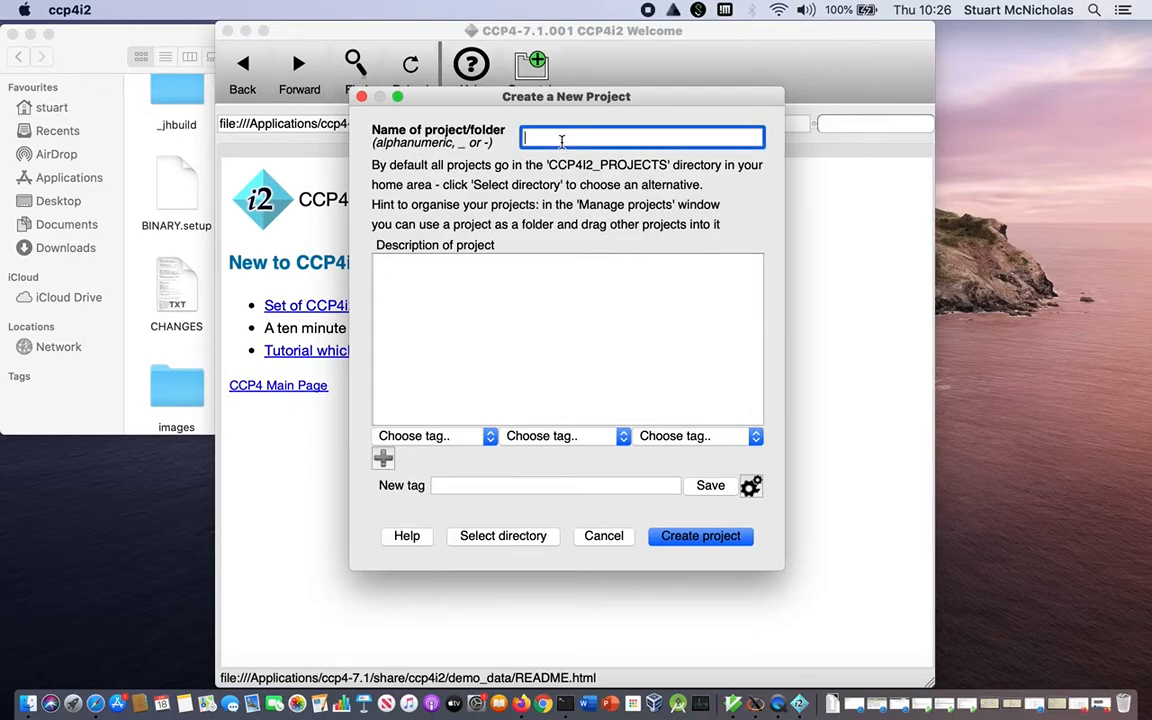
text(VIDE)
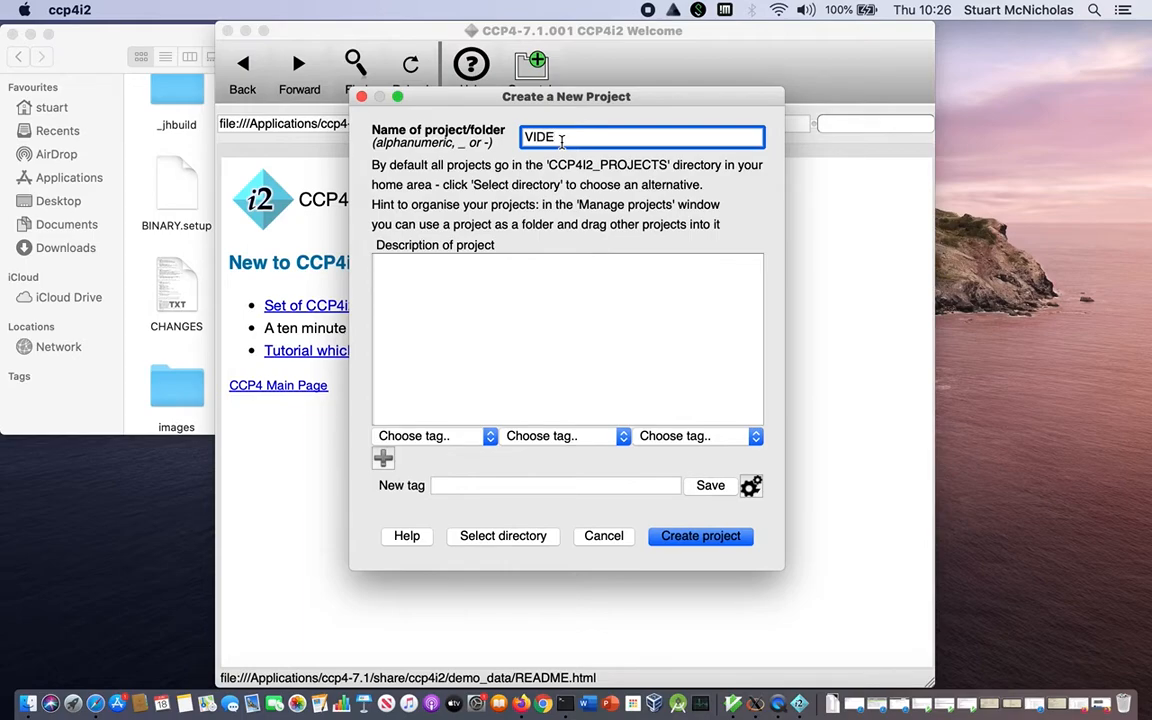
text(O_DEMO)
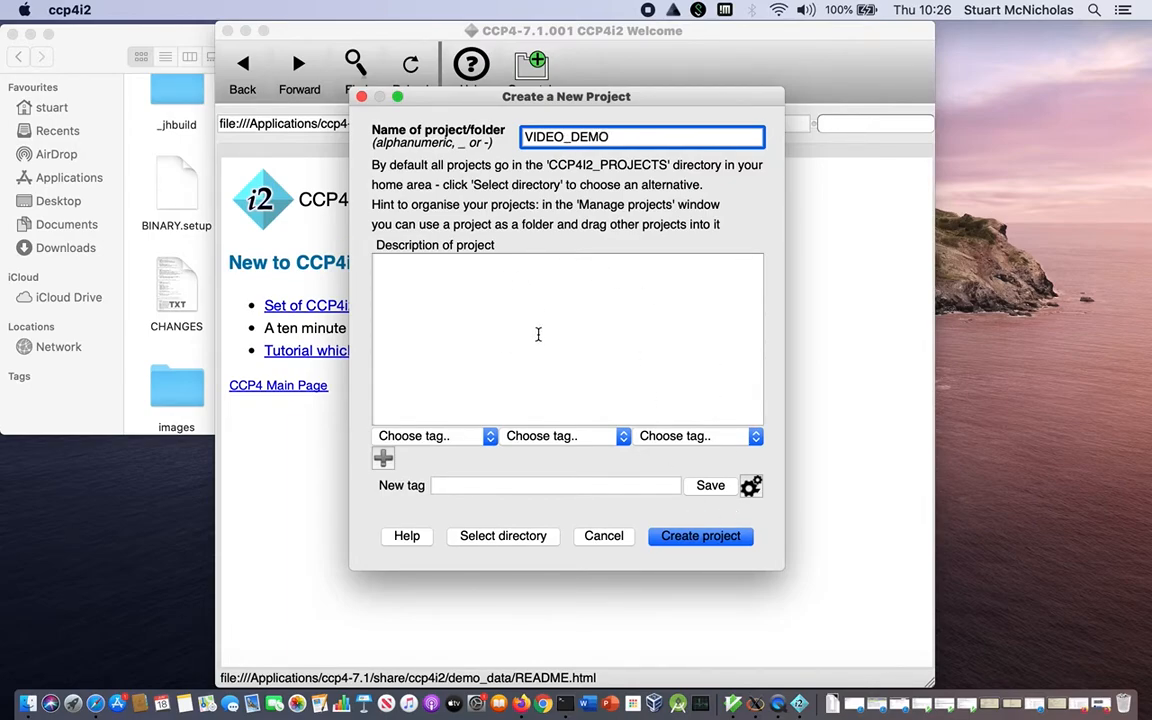
click(700, 540)
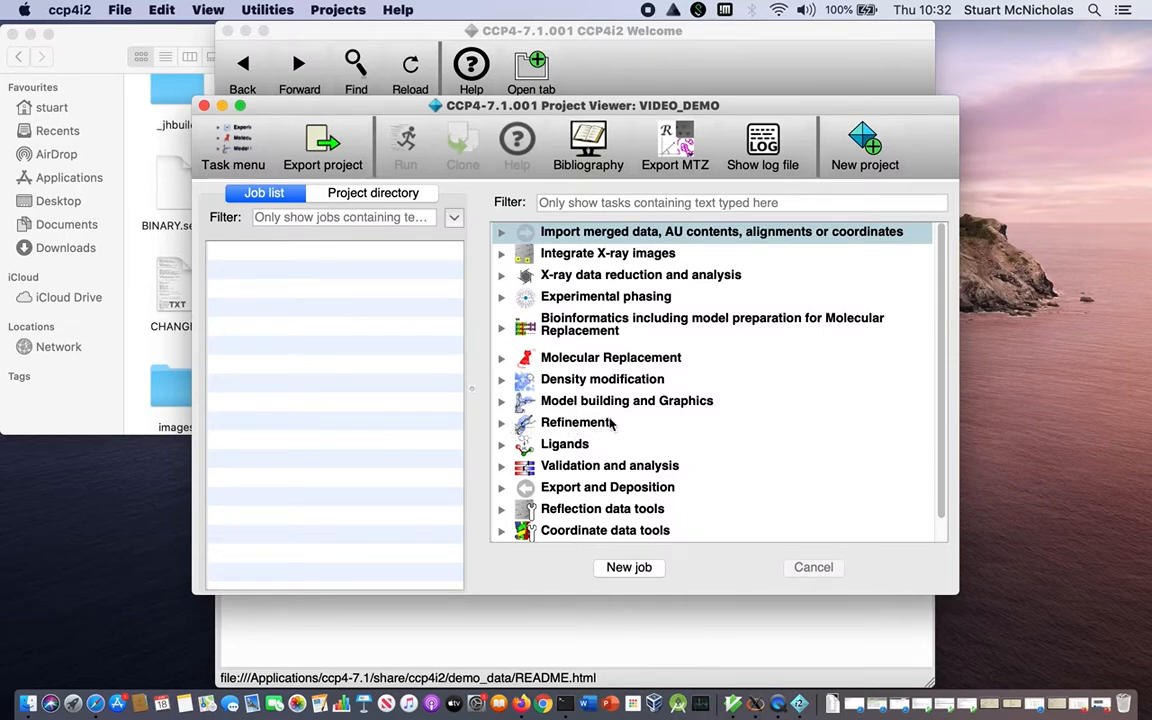
Start a new Refinement - REFMAC5 job from the Refinement task group.
click(501, 422)
scroll(636, 340, down, 3)
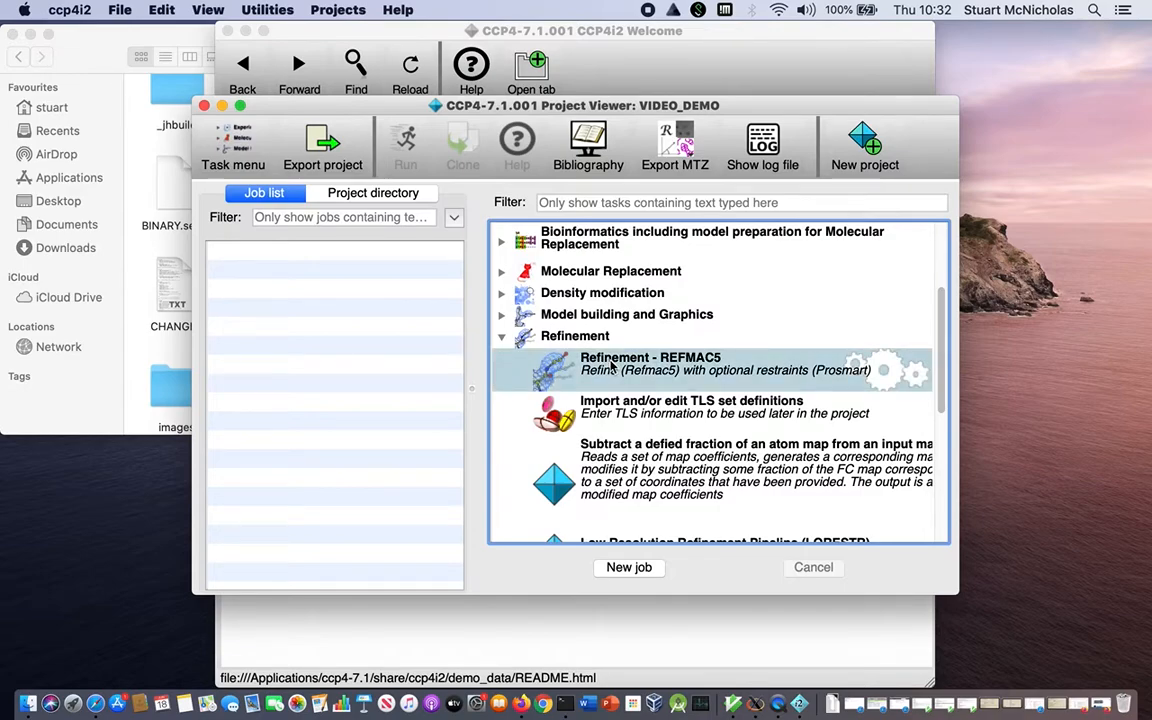
click(635, 569)
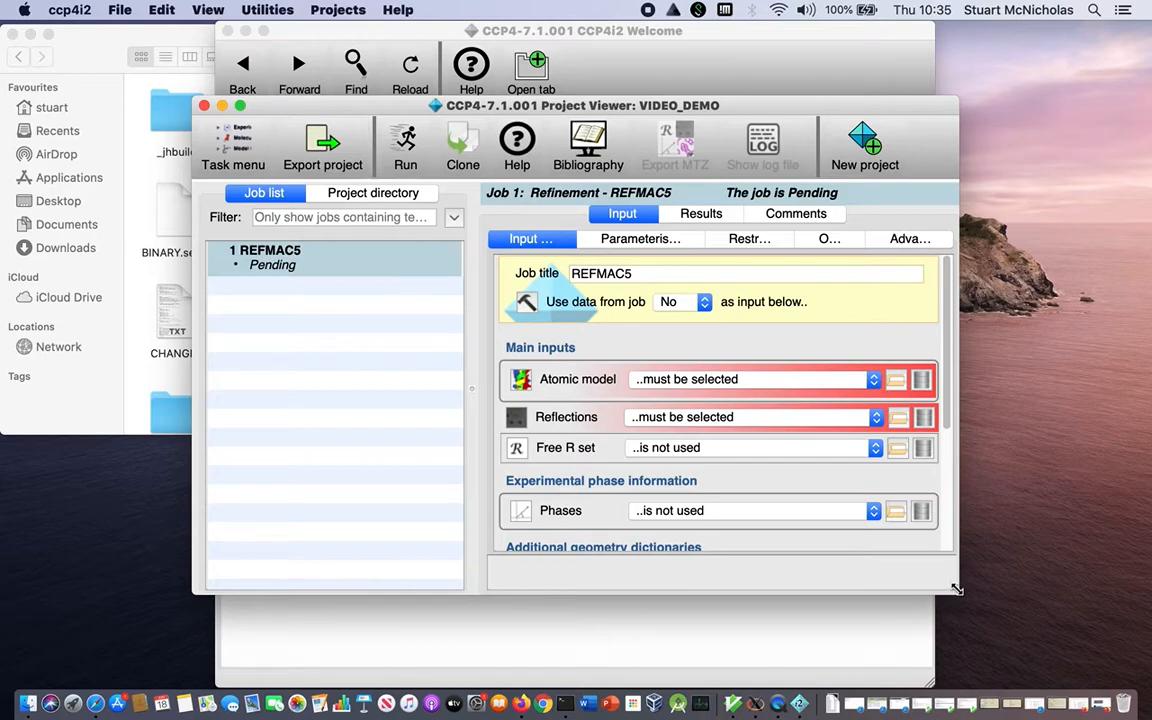
Reposition and enlarge the project viewer window to show more of the REFMAC5 input form.
drag(956, 590, 1104, 655)
drag(716, 117, 638, 59)
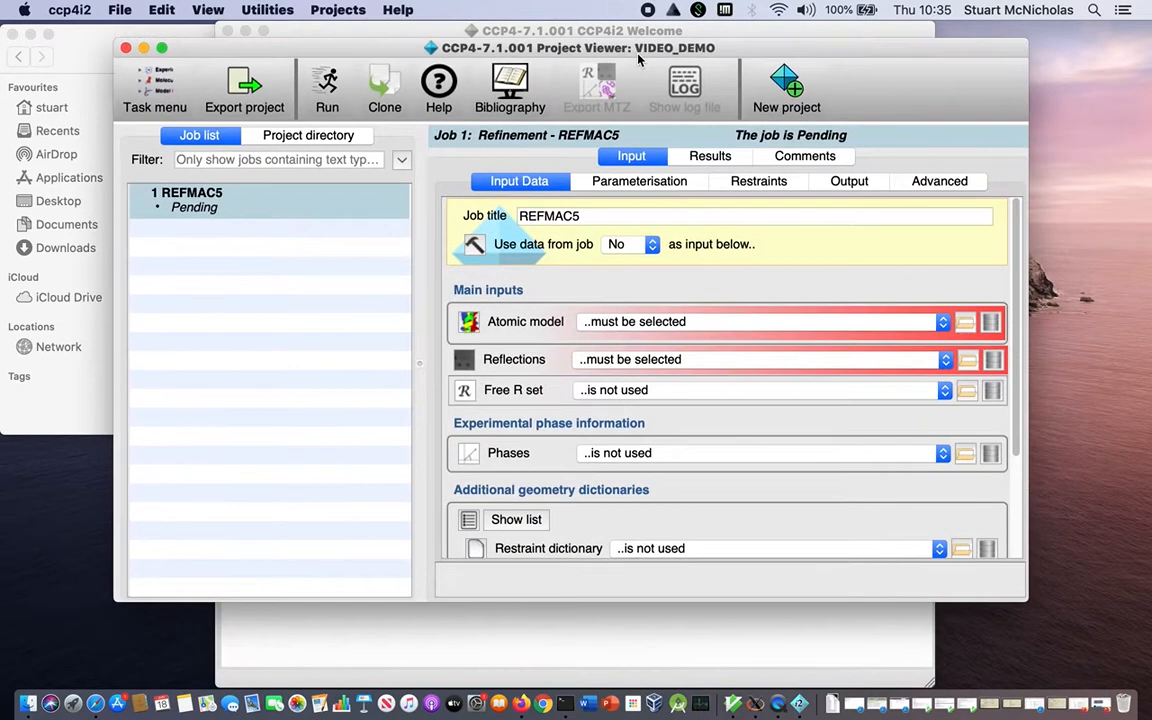
drag(1025, 599, 1096, 660)
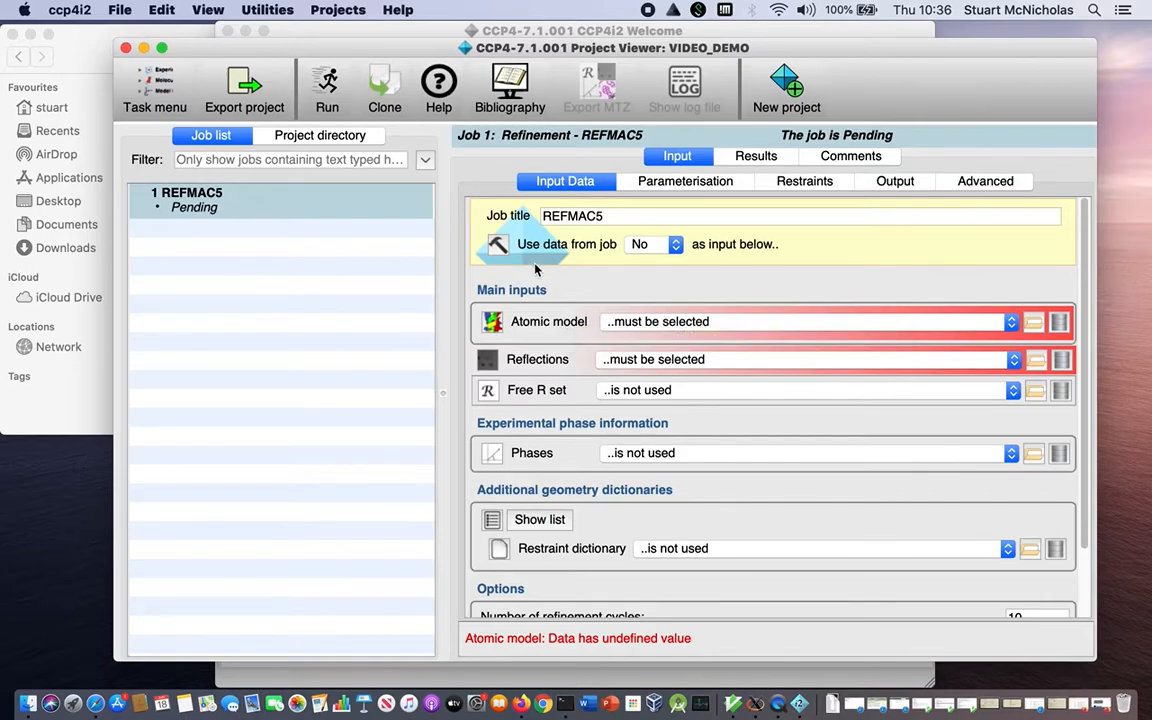
Copy the RNAse demo data into the VIDEO_DEMO project and dismiss the resulting notice.
click(267, 10)
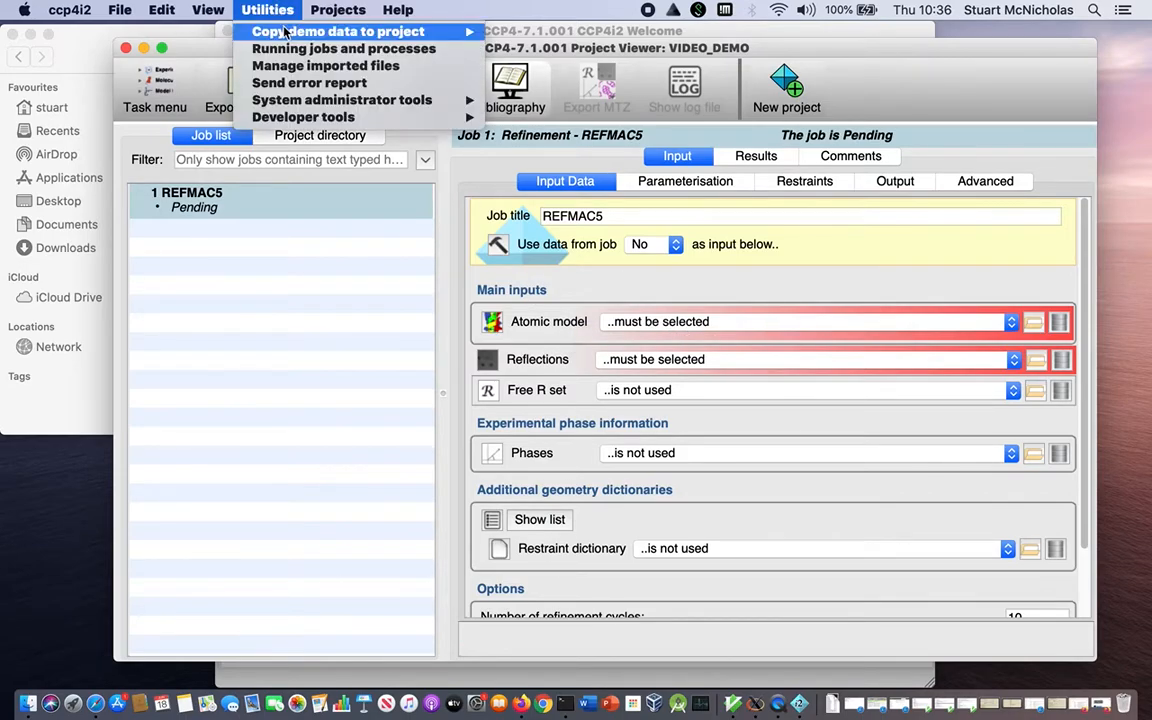
mouse_move(285, 33)
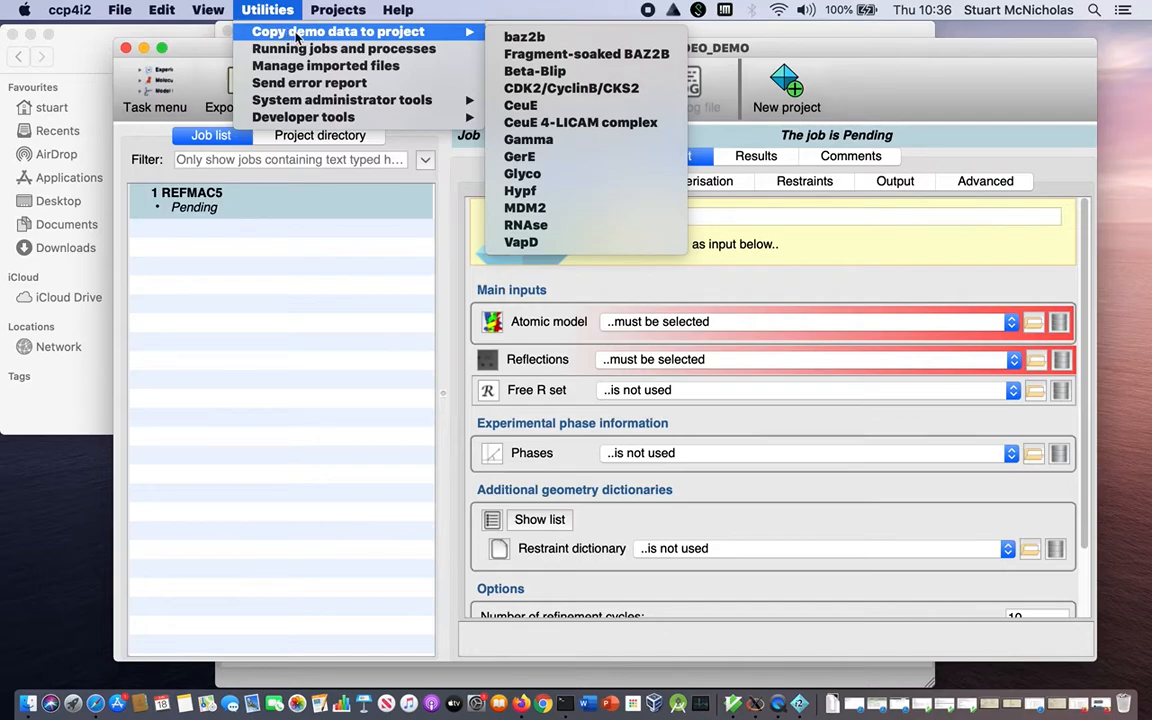
click(553, 229)
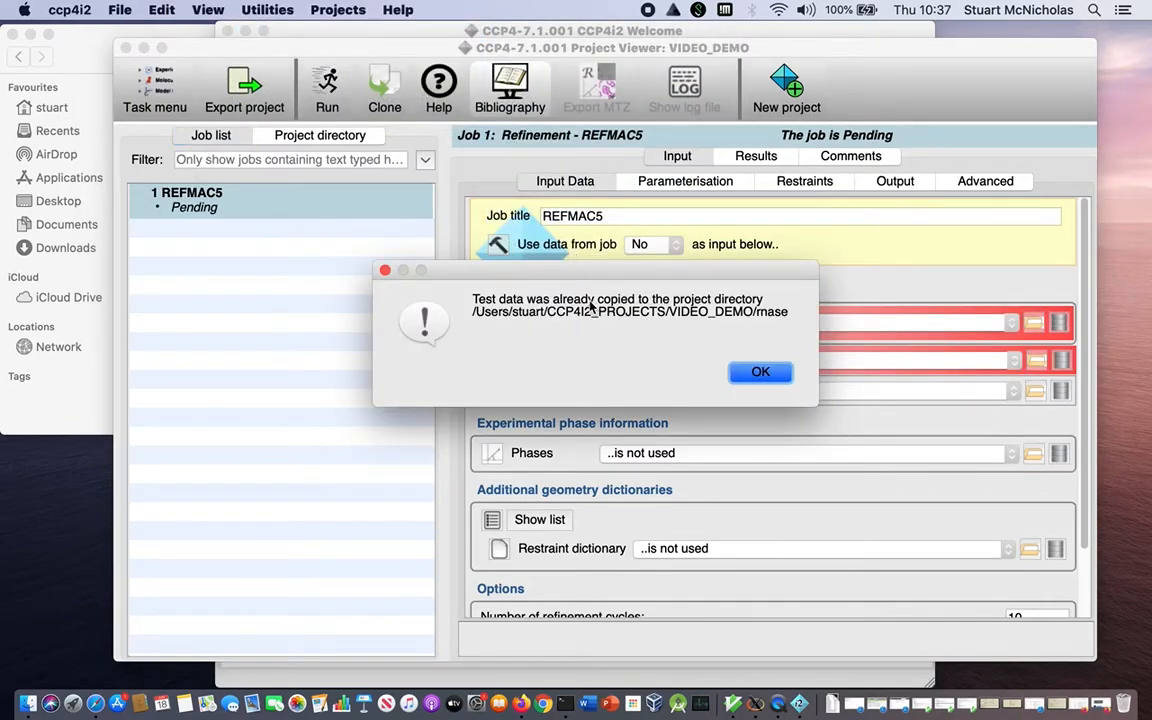
click(756, 377)
click(758, 374)
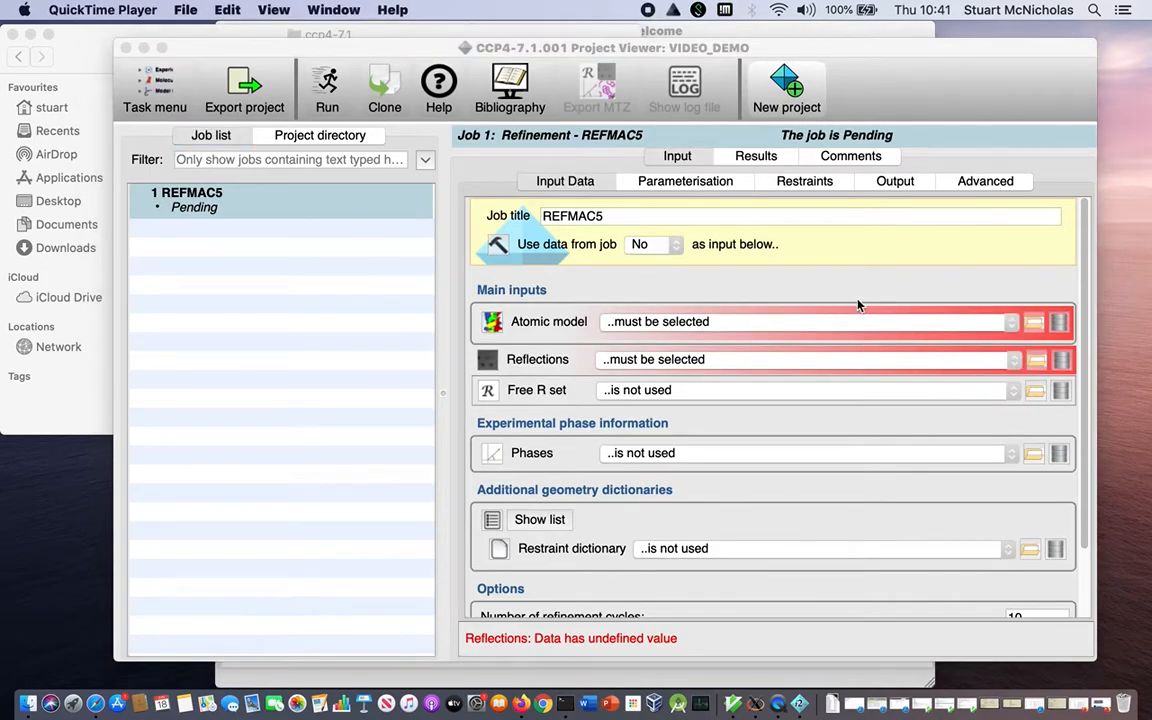
click(858, 306)
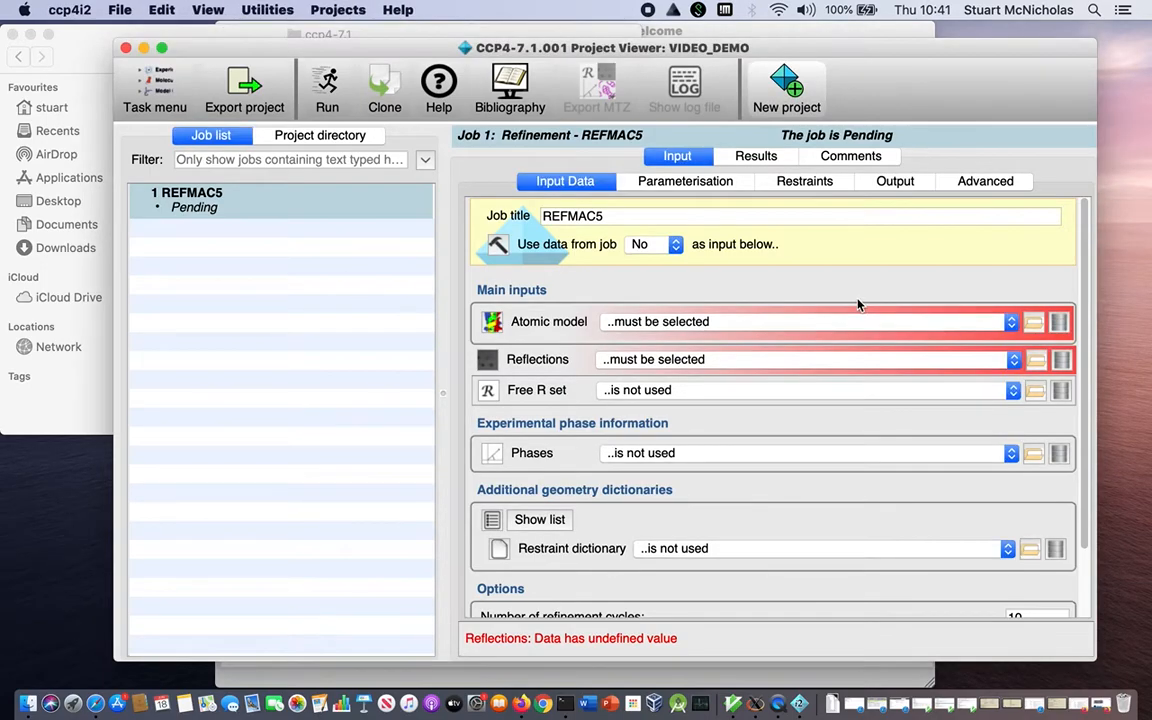
click(798, 322)
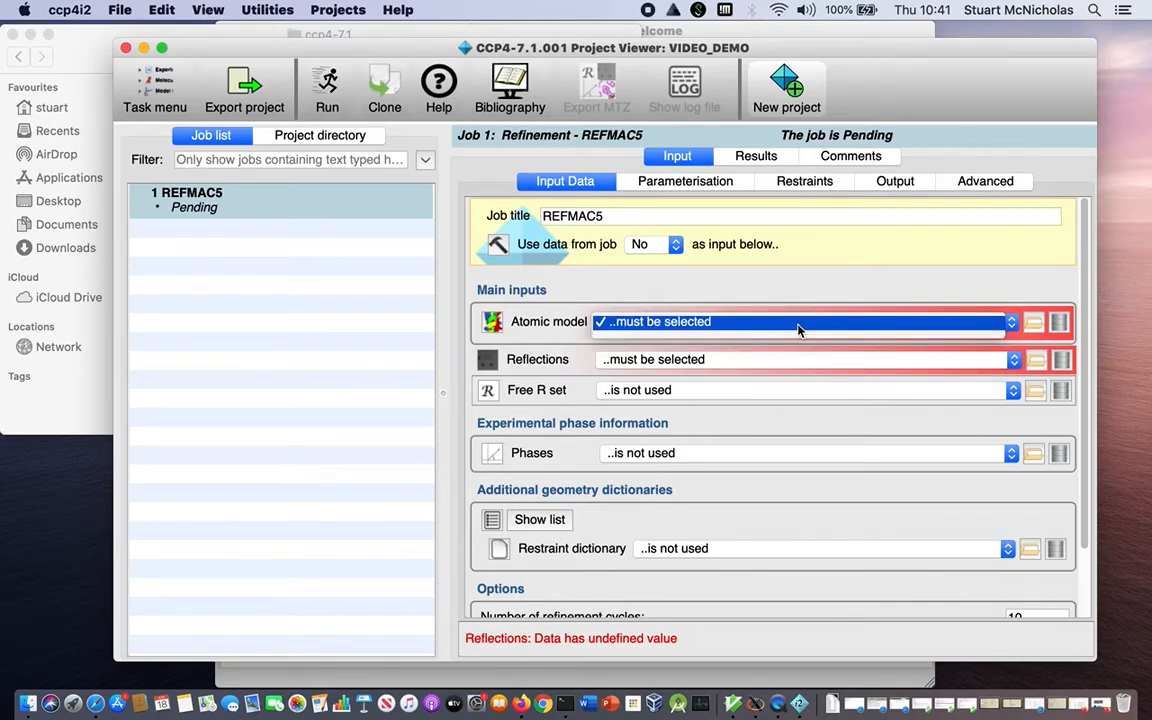
click(798, 323)
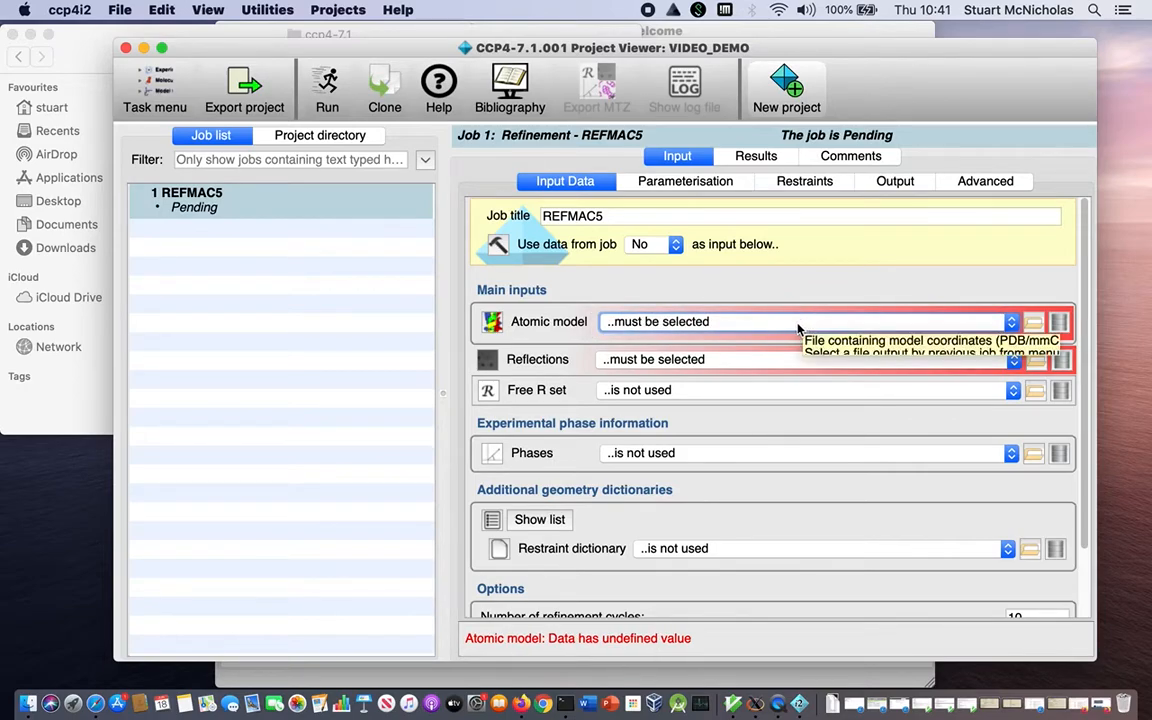
click(794, 322)
click(793, 322)
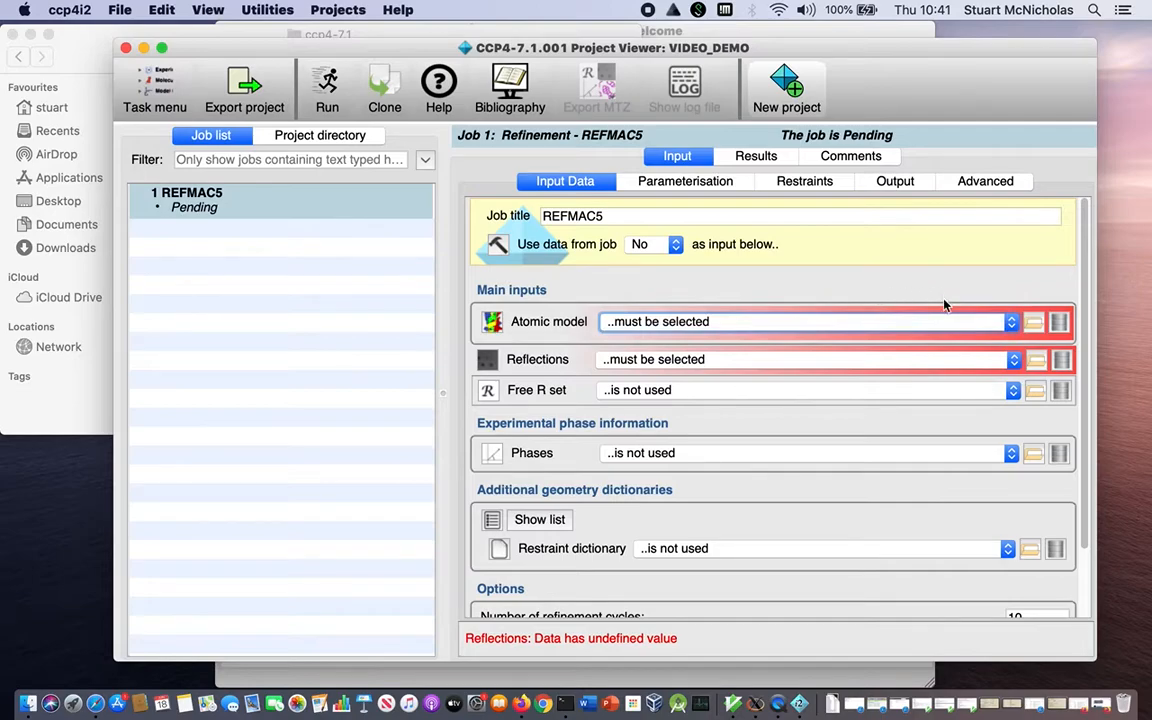
Import rnase_model.pdb from the VIDEO_DEMO project's rnase folder as the atomic model, accepting the default provenance description.
click(1034, 324)
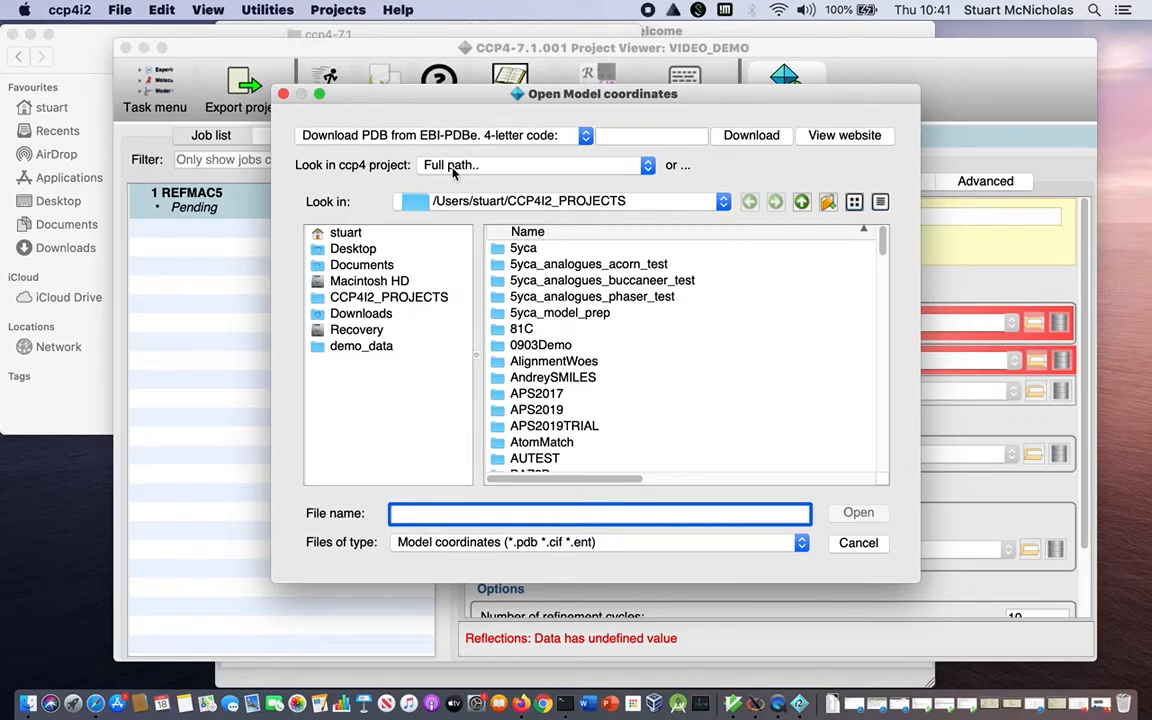
click(557, 168)
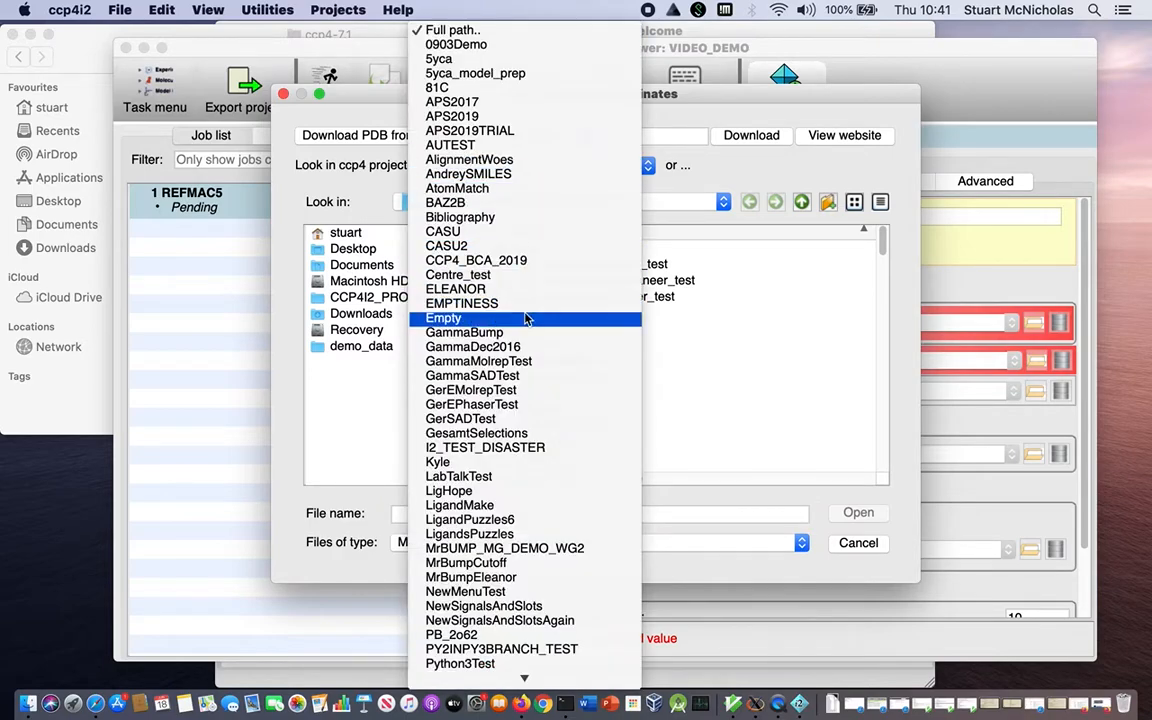
scroll(527, 318, down, 5)
scroll(527, 318, down, 3)
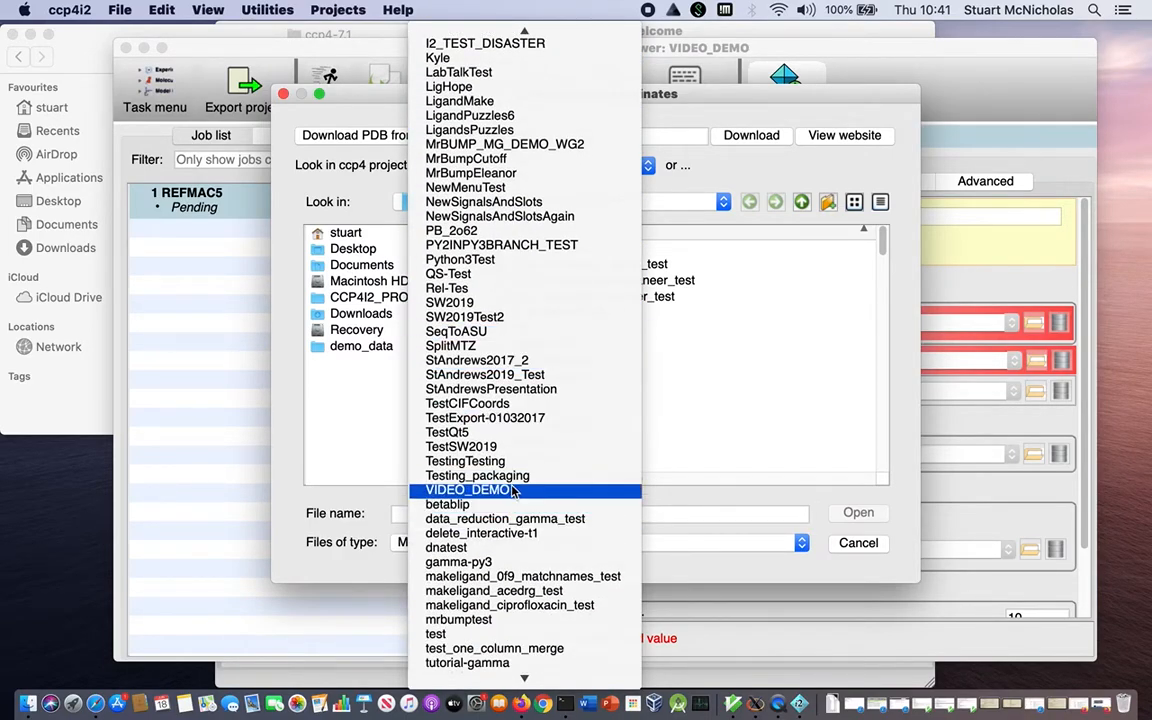
click(513, 491)
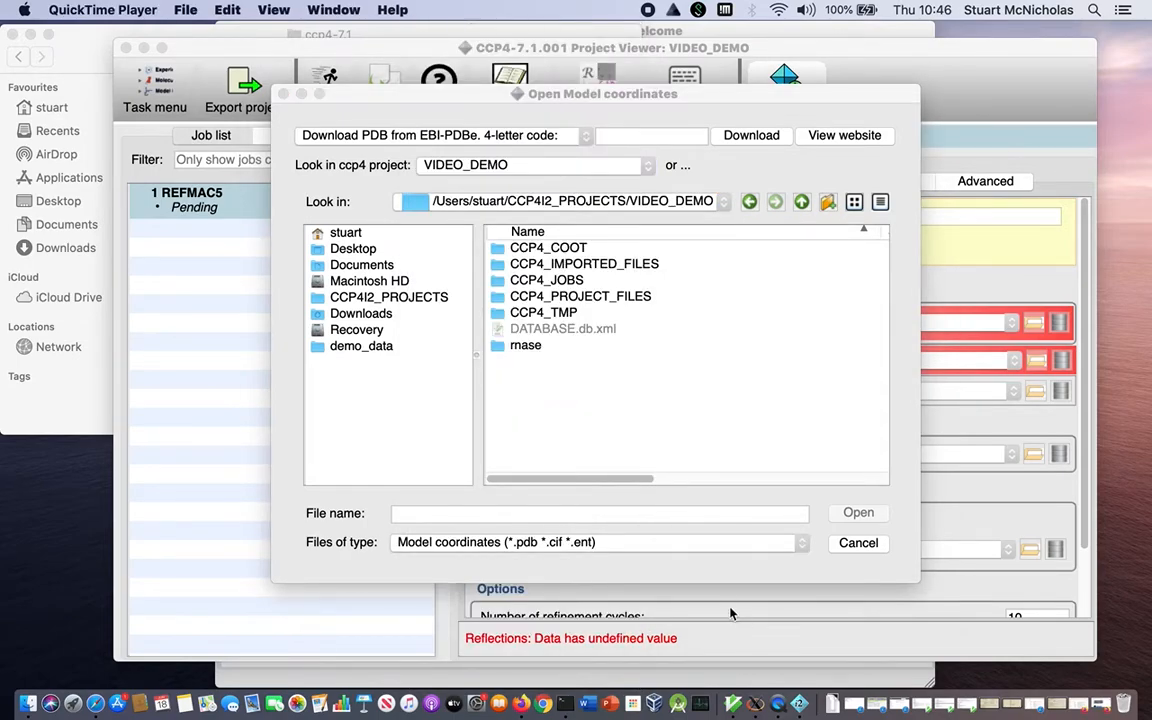
double_click(525, 346)
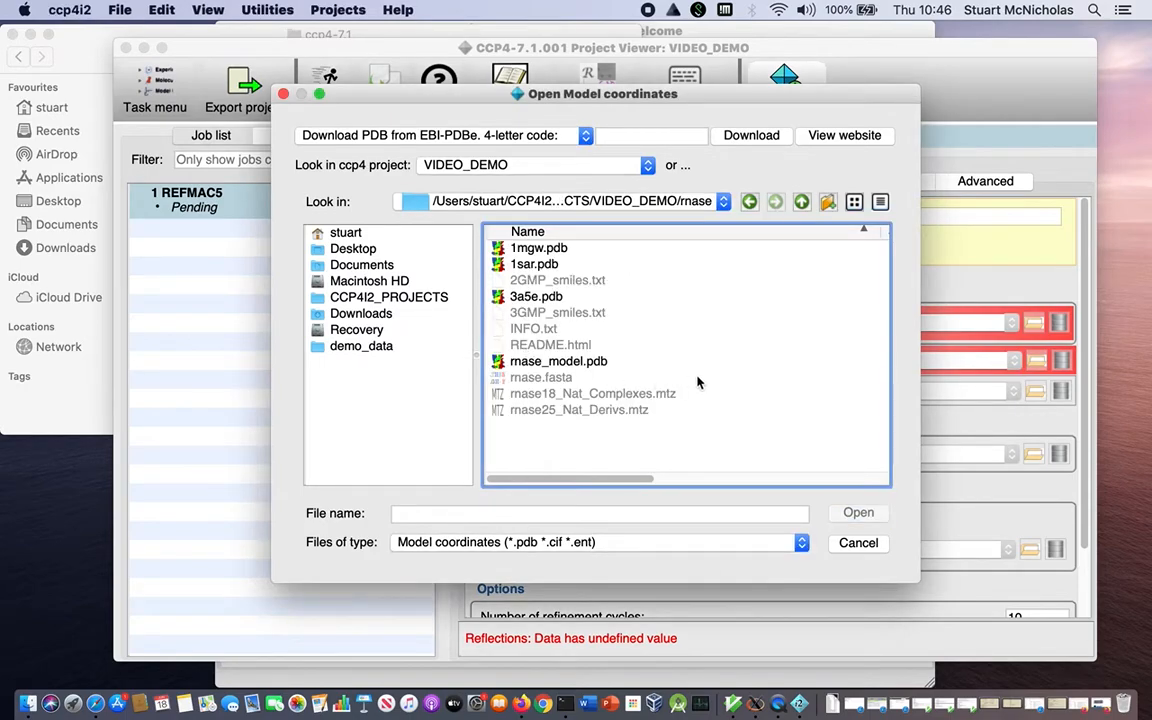
click(563, 365)
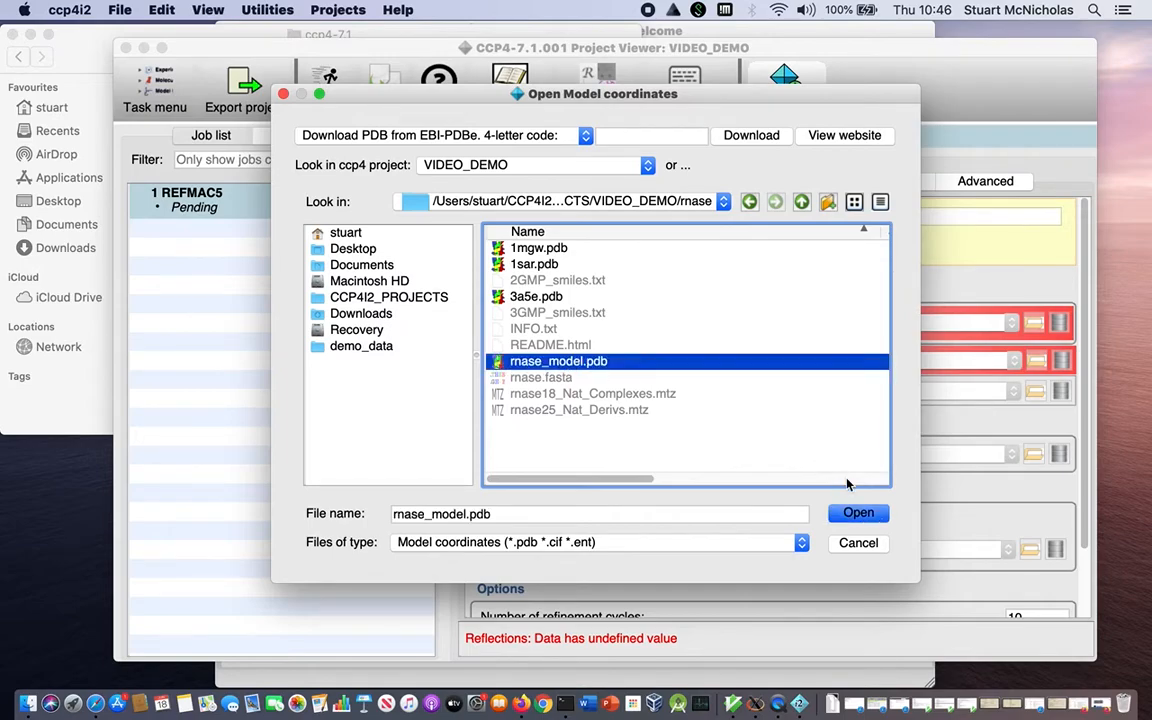
click(857, 514)
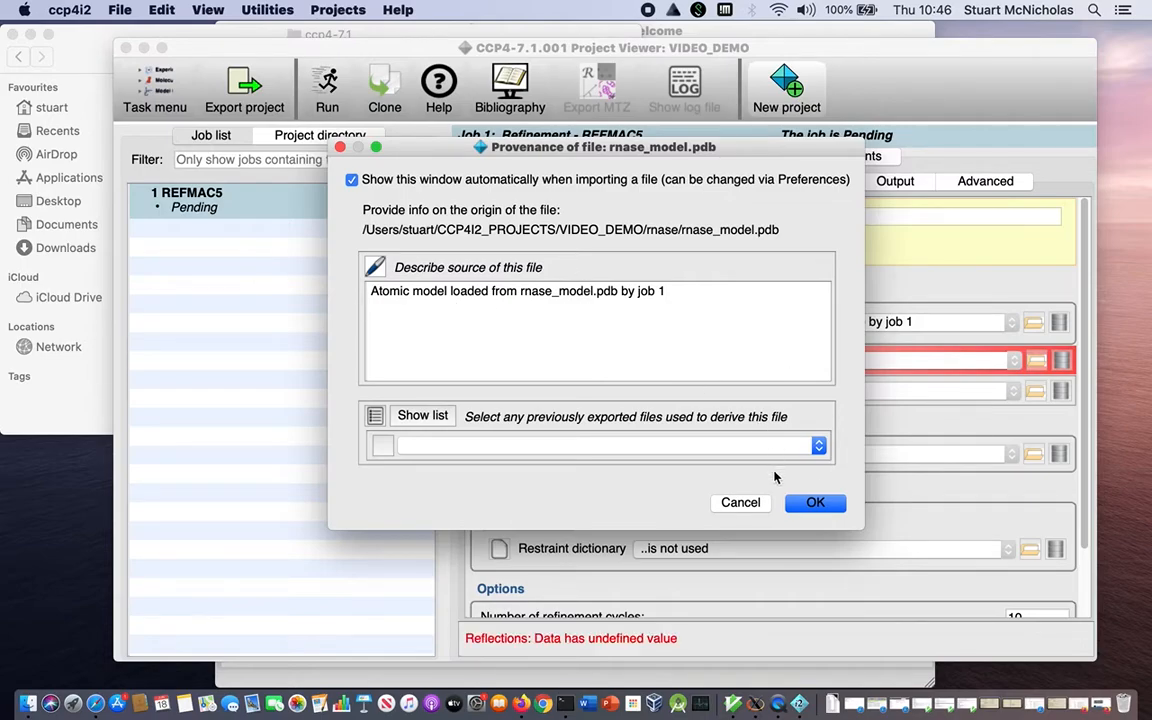
click(816, 503)
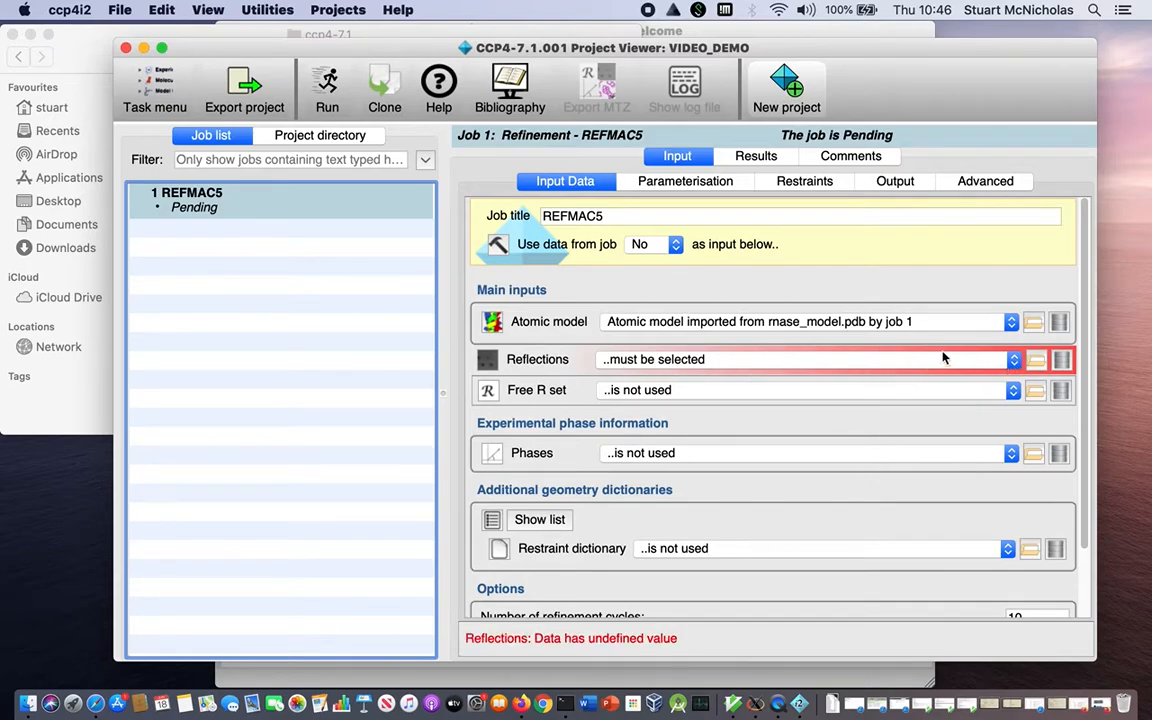
Import the anomalous DERIV_HG structure factors and sigmas from rnase25_Nat_Derivs.mtz as the reflections, accepting the default provenance description.
click(1036, 362)
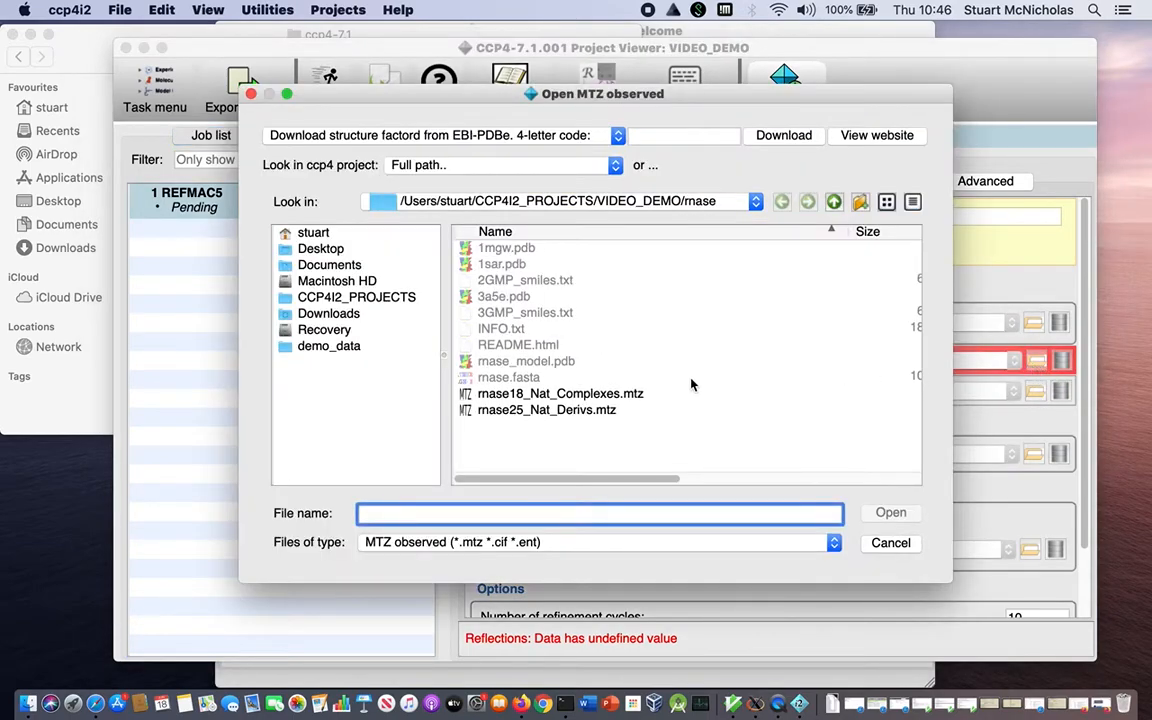
click(470, 409)
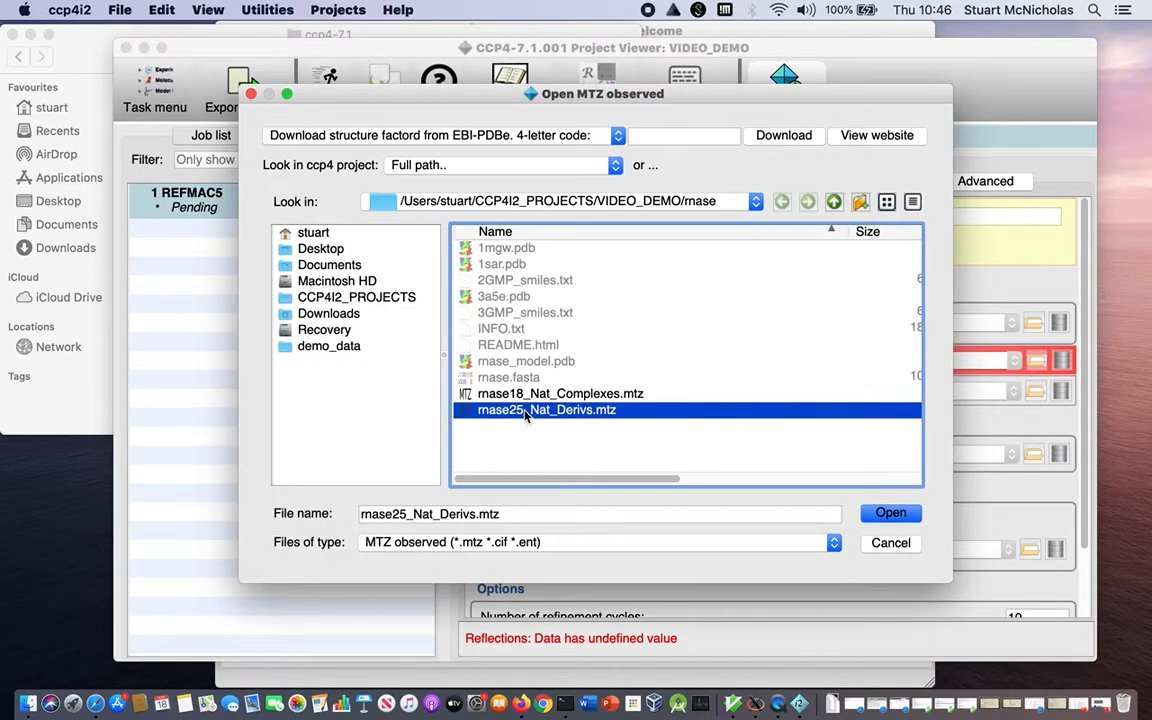
click(889, 514)
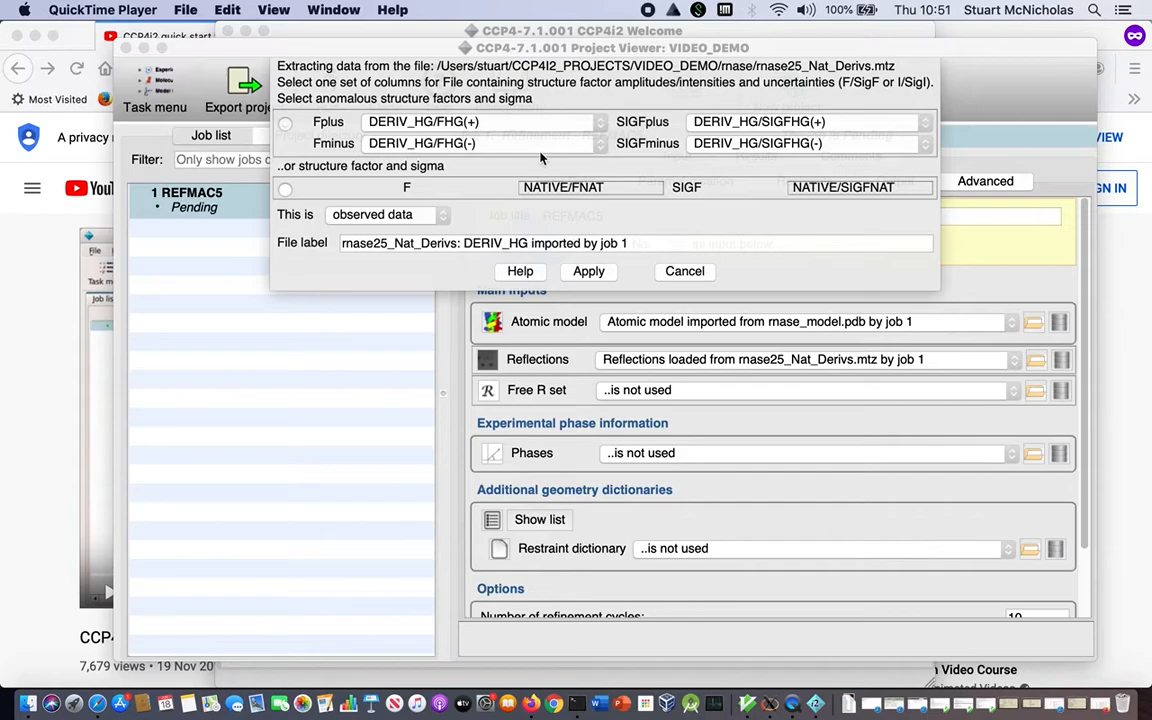
click(330, 64)
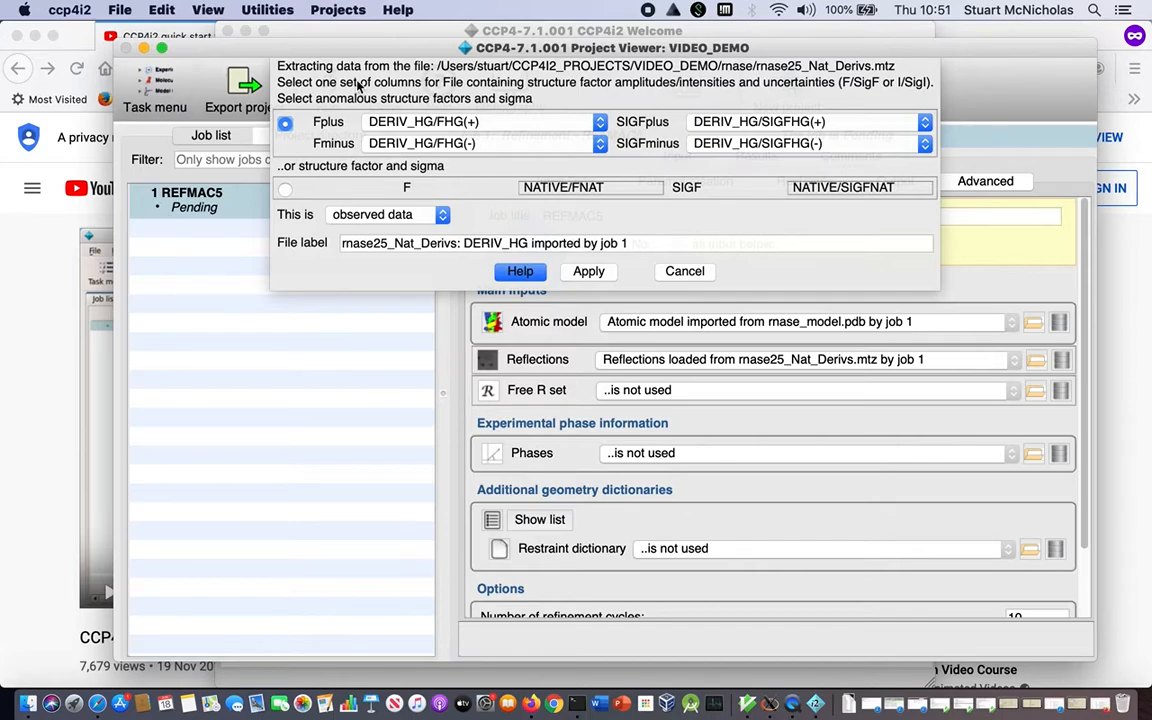
click(589, 271)
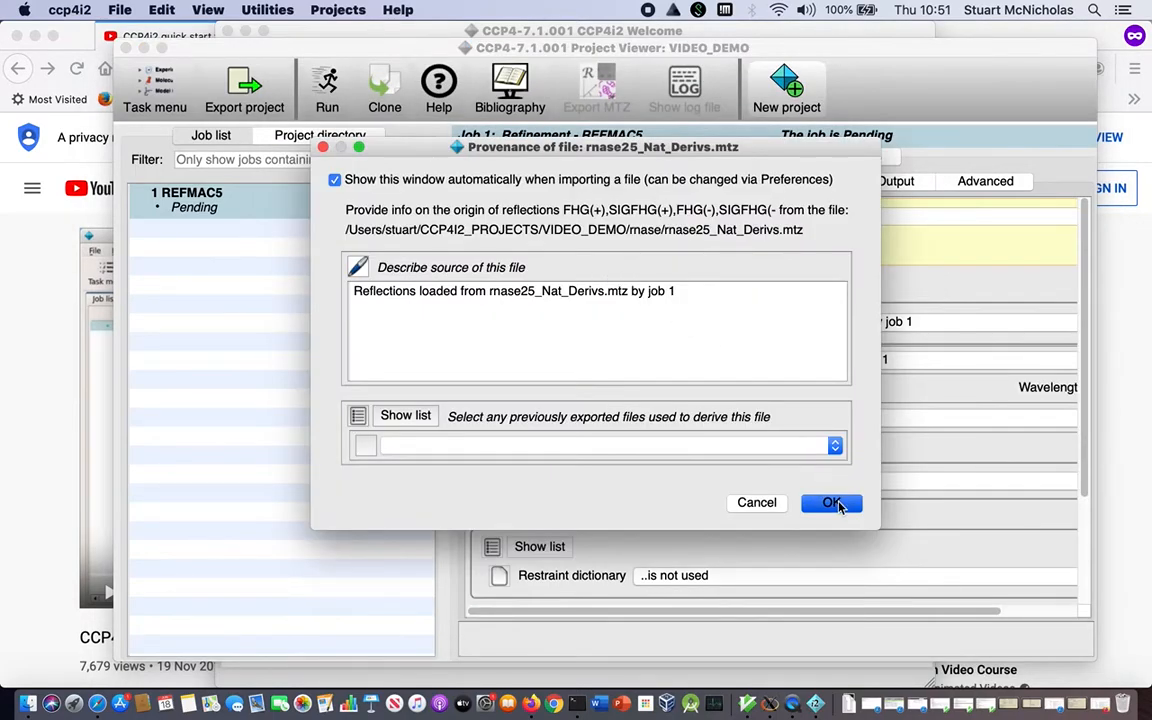
click(834, 503)
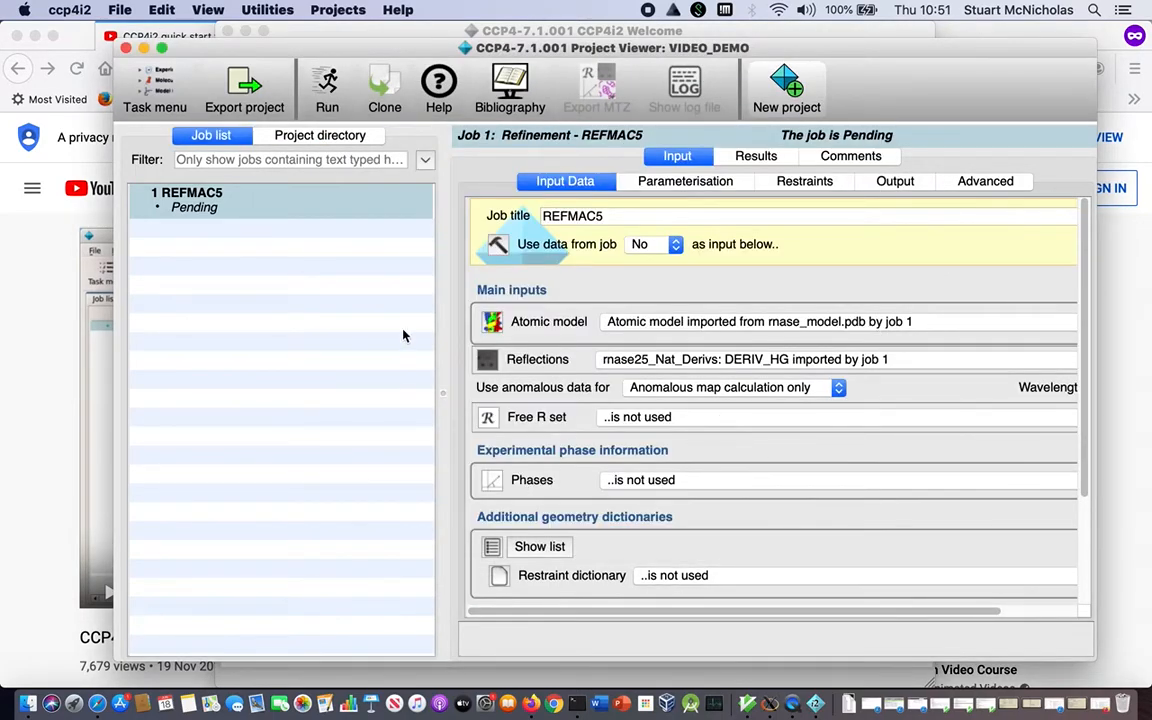
Move and widen the project viewer window so the full width of the input form fits.
drag(440, 47, 345, 45)
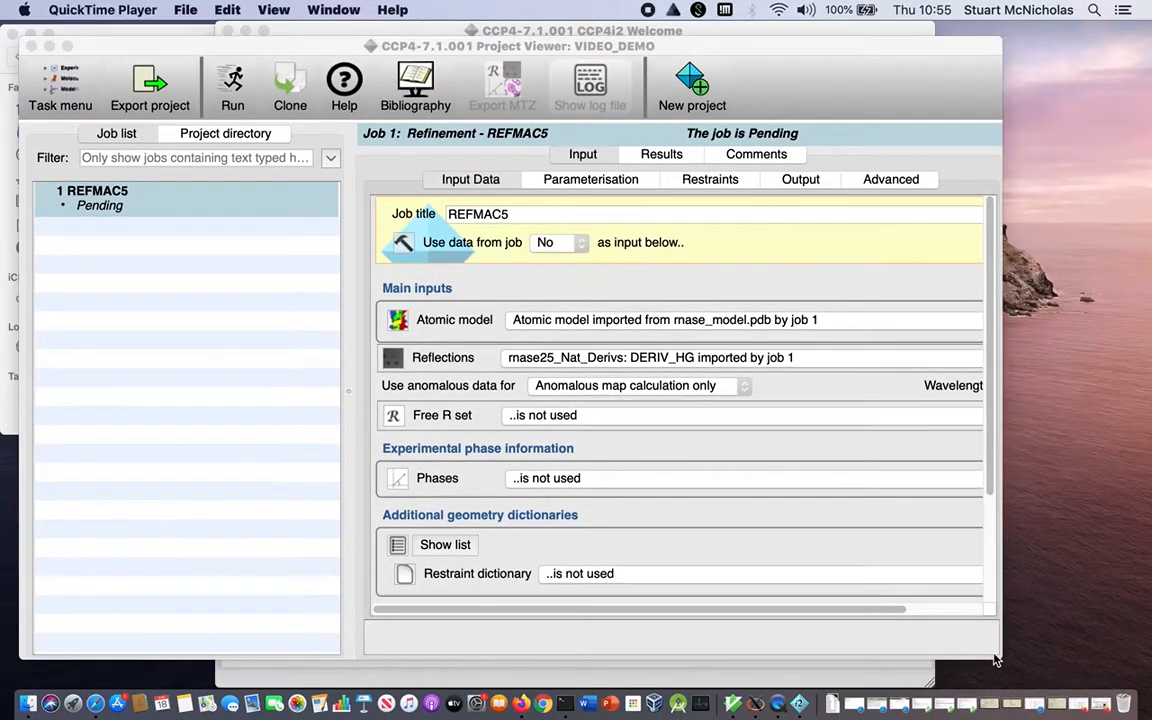
drag(996, 660, 1122, 667)
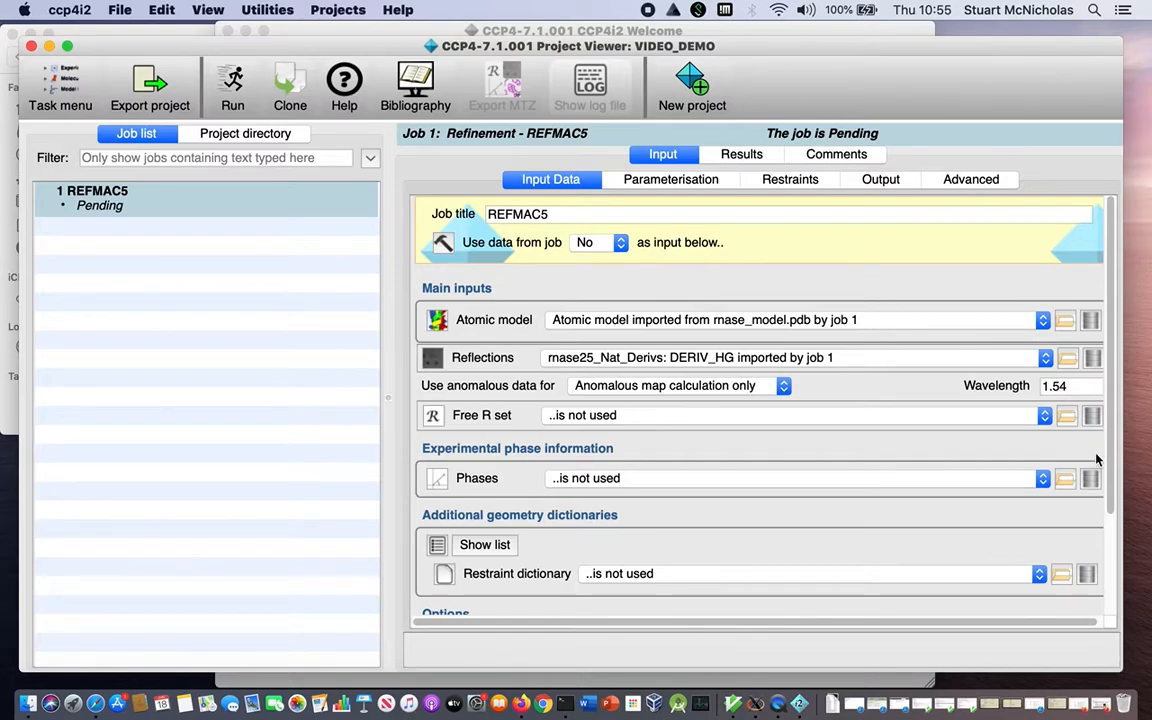
Import the NATIVE free R set from rnase25_Nat_Derivs.mtz, accepting the default provenance description, and run the REFMAC5 job.
click(1067, 417)
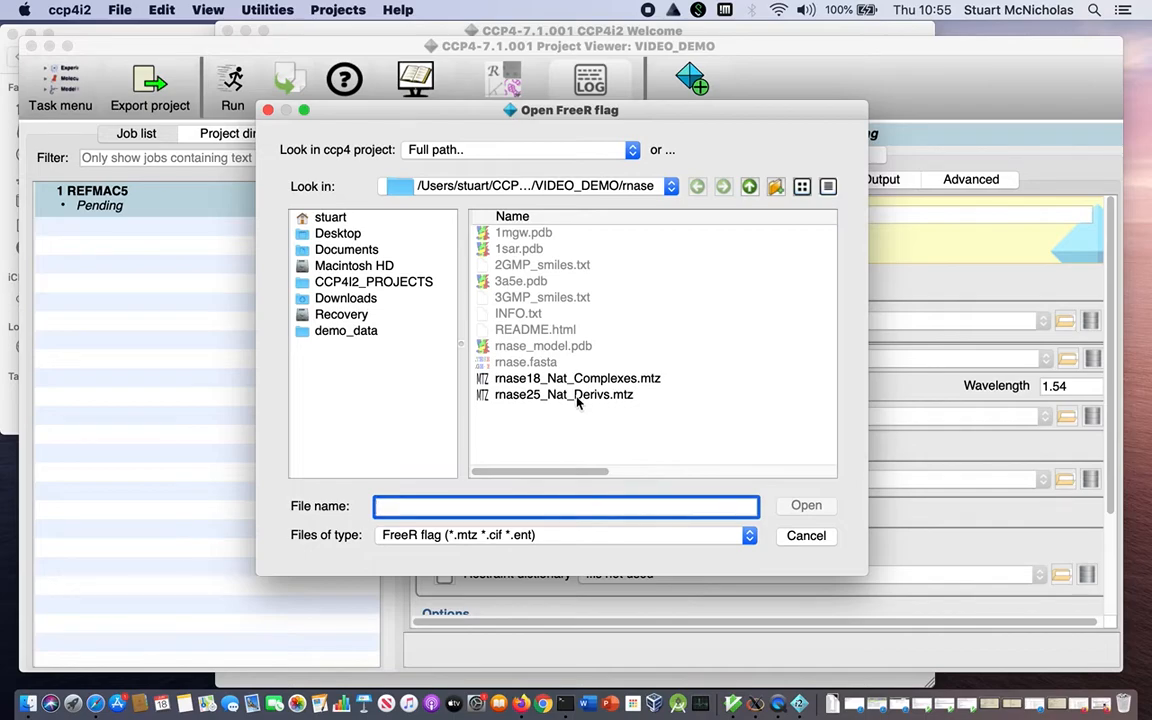
click(565, 395)
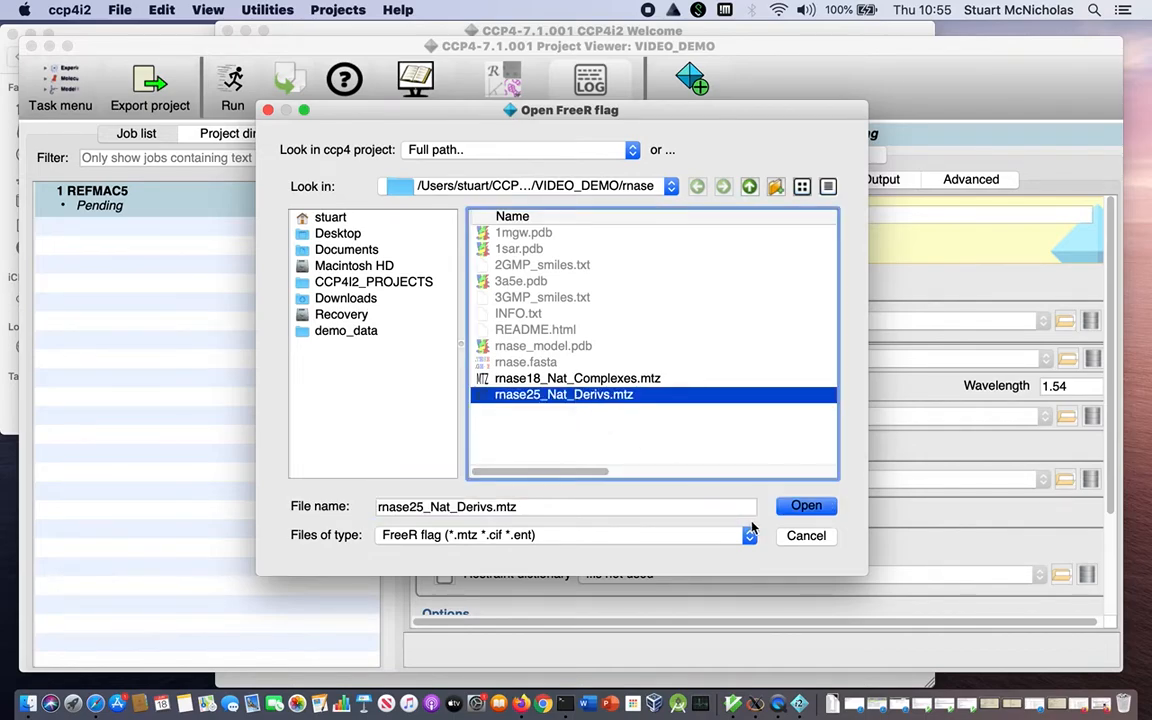
click(806, 506)
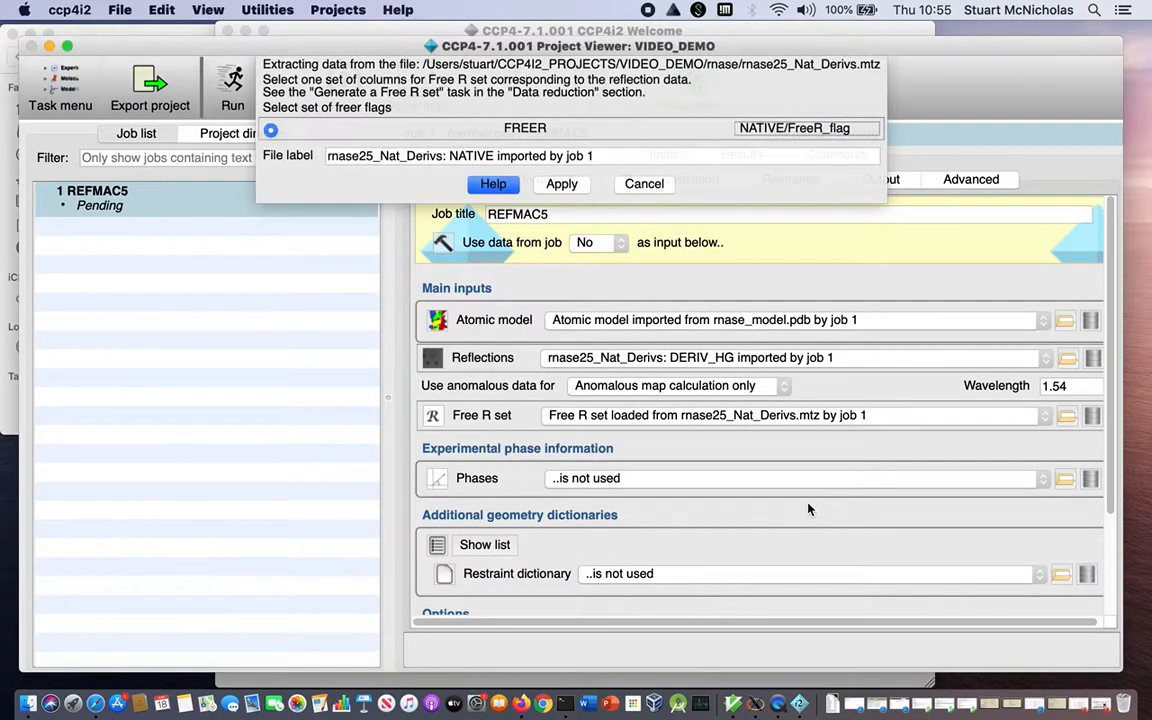
click(563, 186)
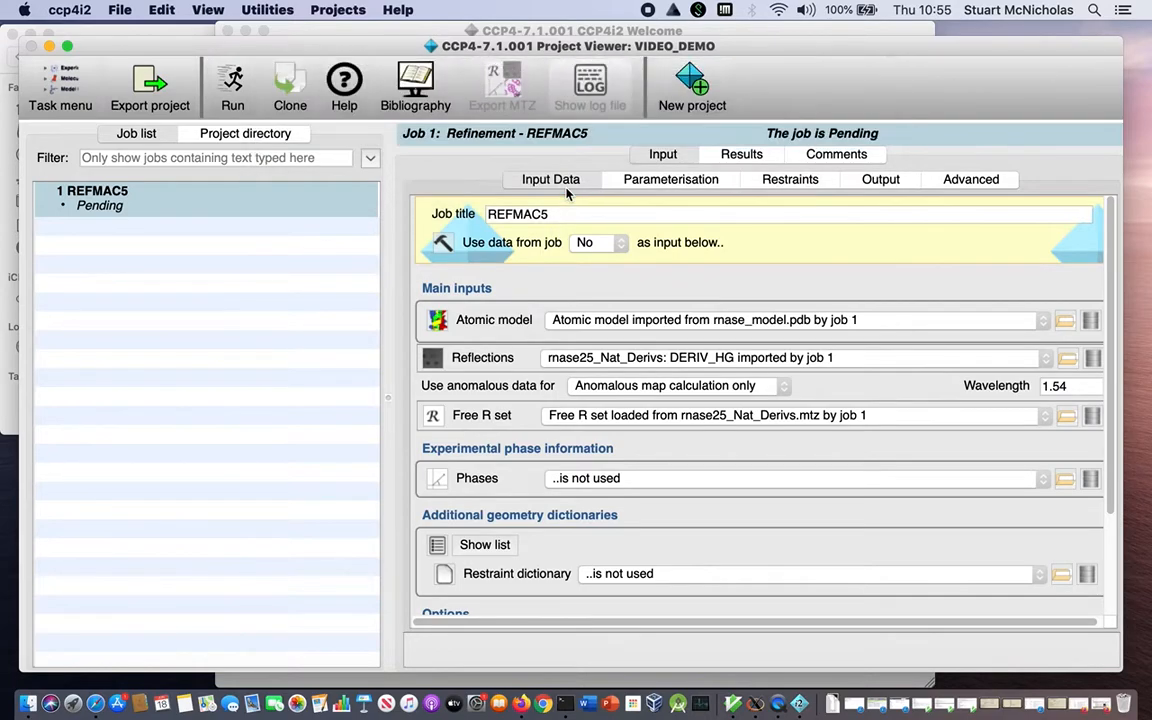
click(777, 509)
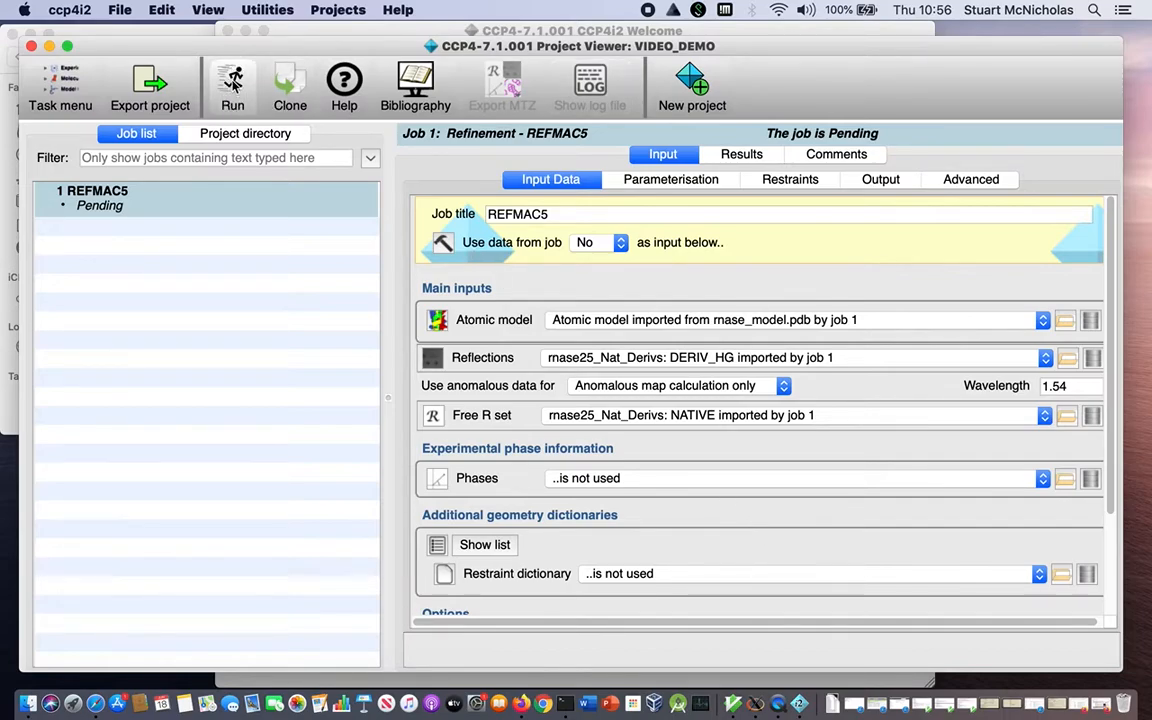
click(232, 82)
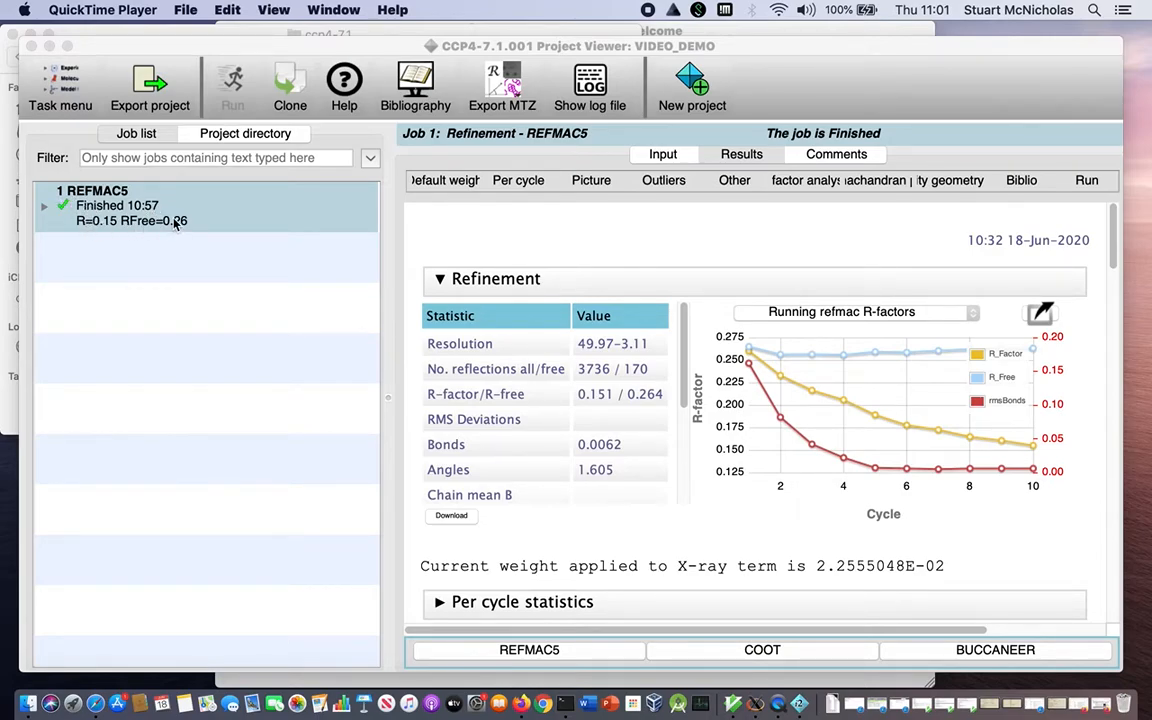
Examine the per cycle statistics in the REFMAC5 report, including the table for all cycles.
click(1115, 258)
drag(1115, 258, 1115, 324)
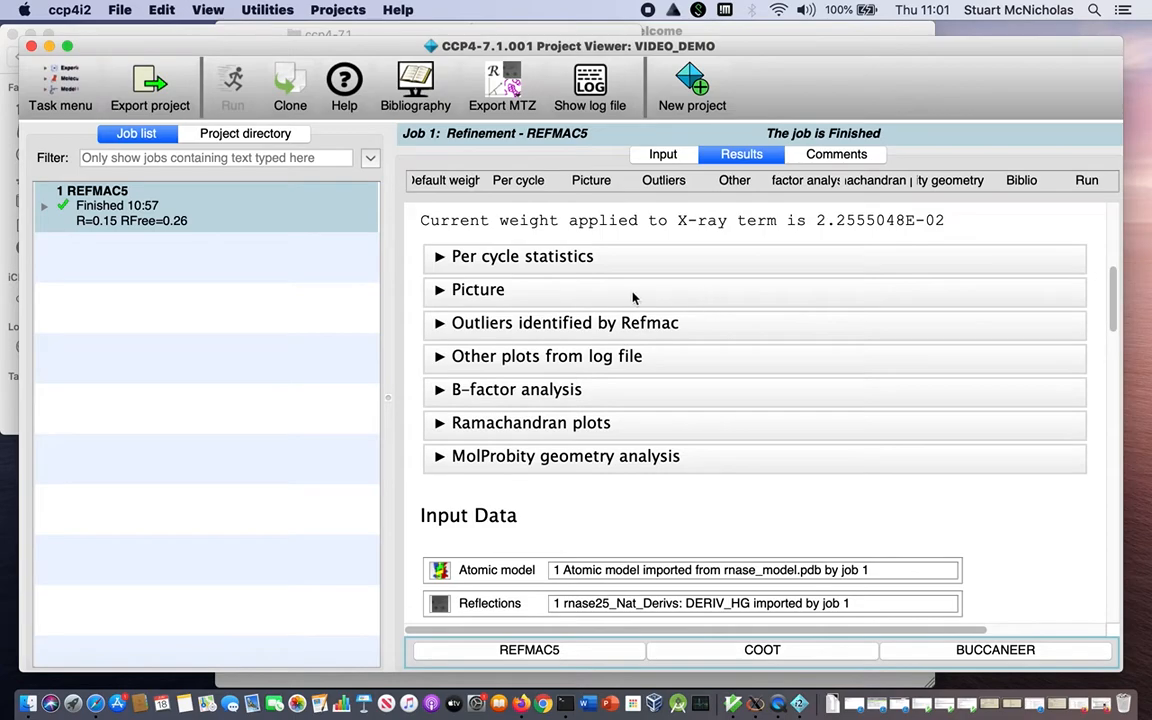
click(451, 257)
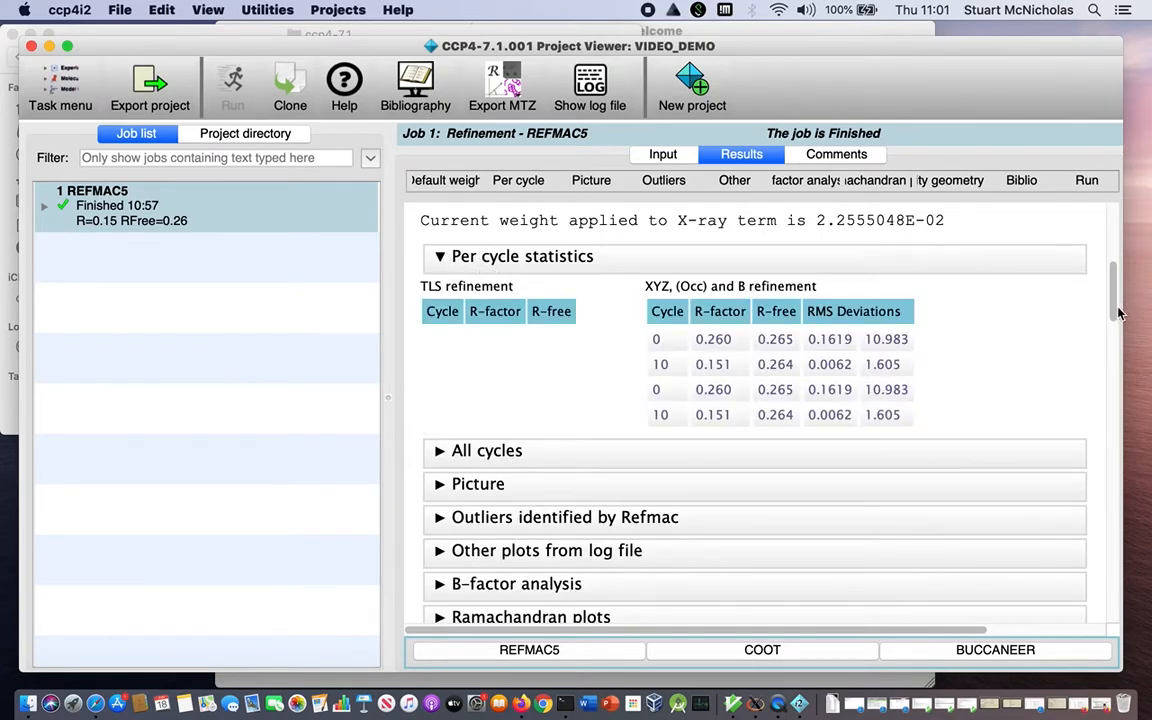
click(440, 256)
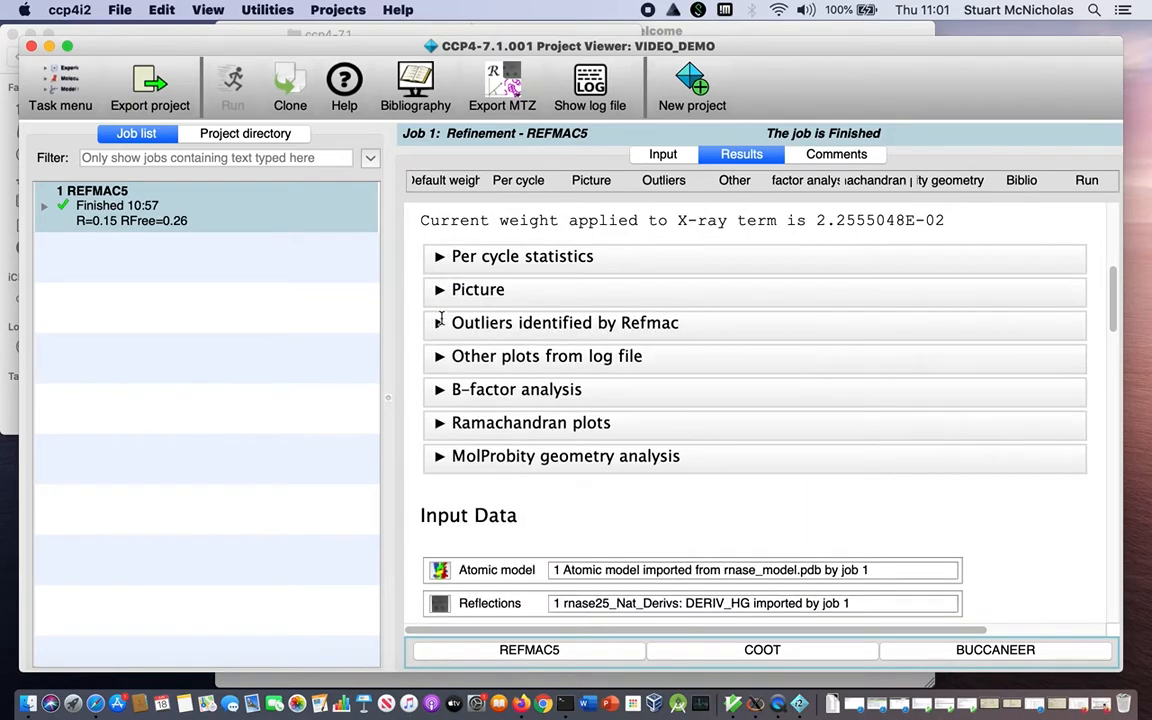
click(440, 256)
click(440, 451)
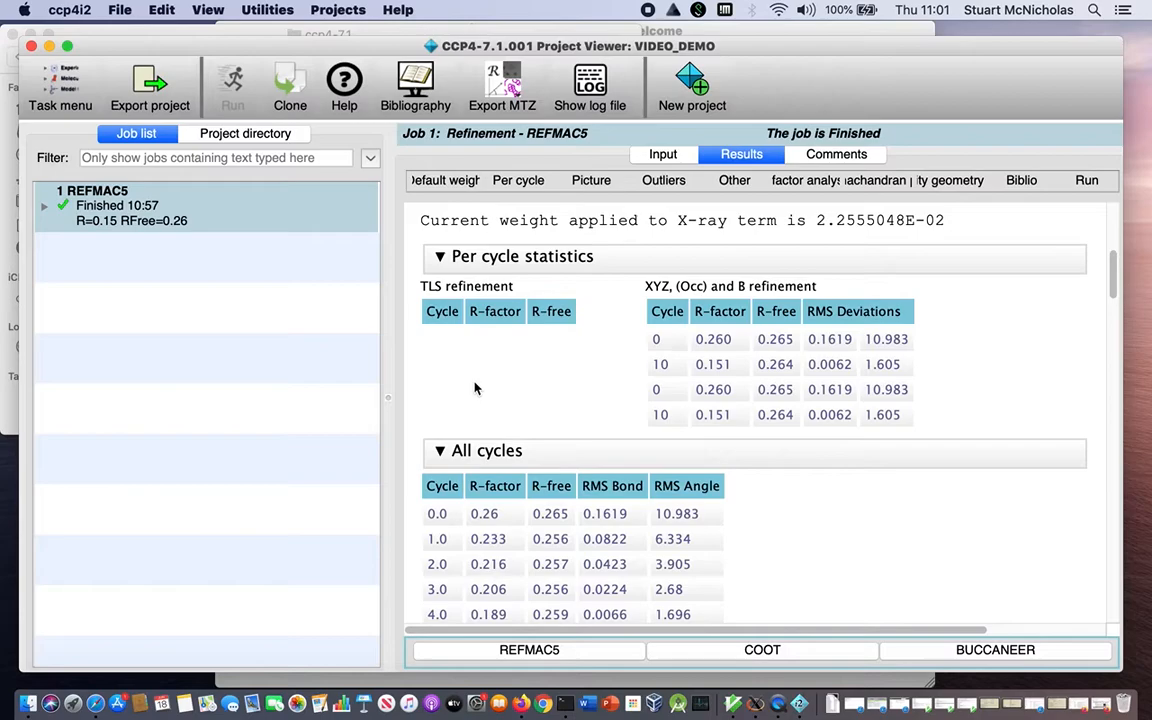
scroll(475, 388, down, 10)
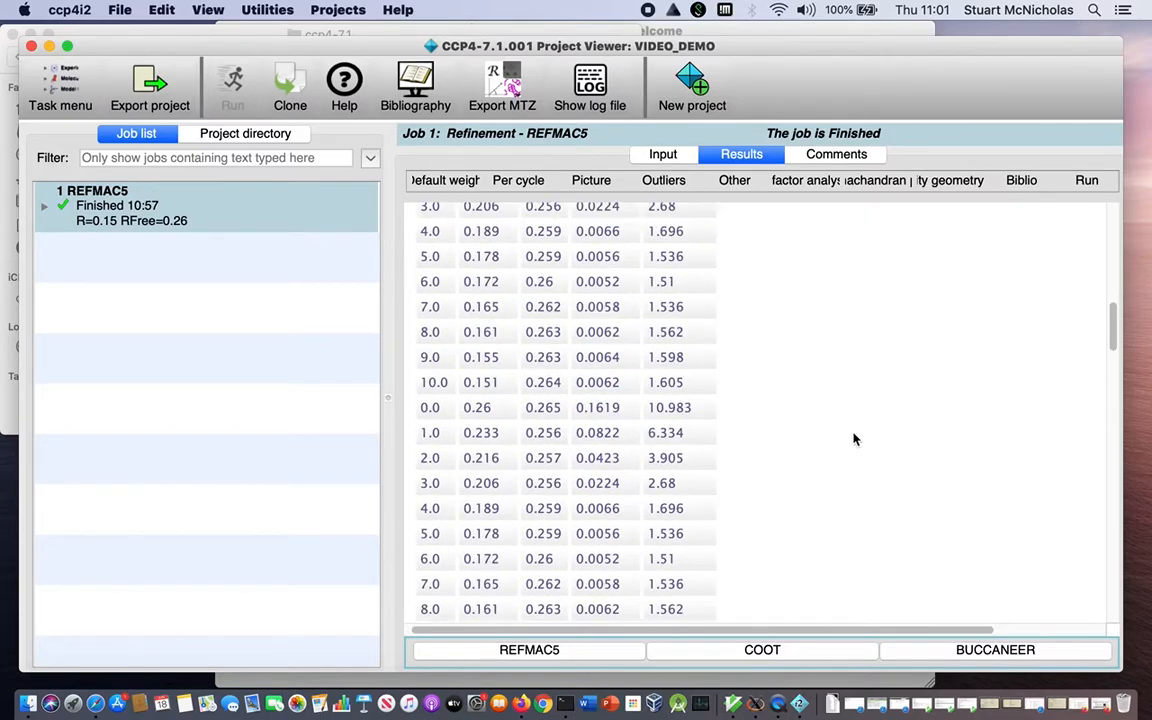
scroll(854, 439, down, 7)
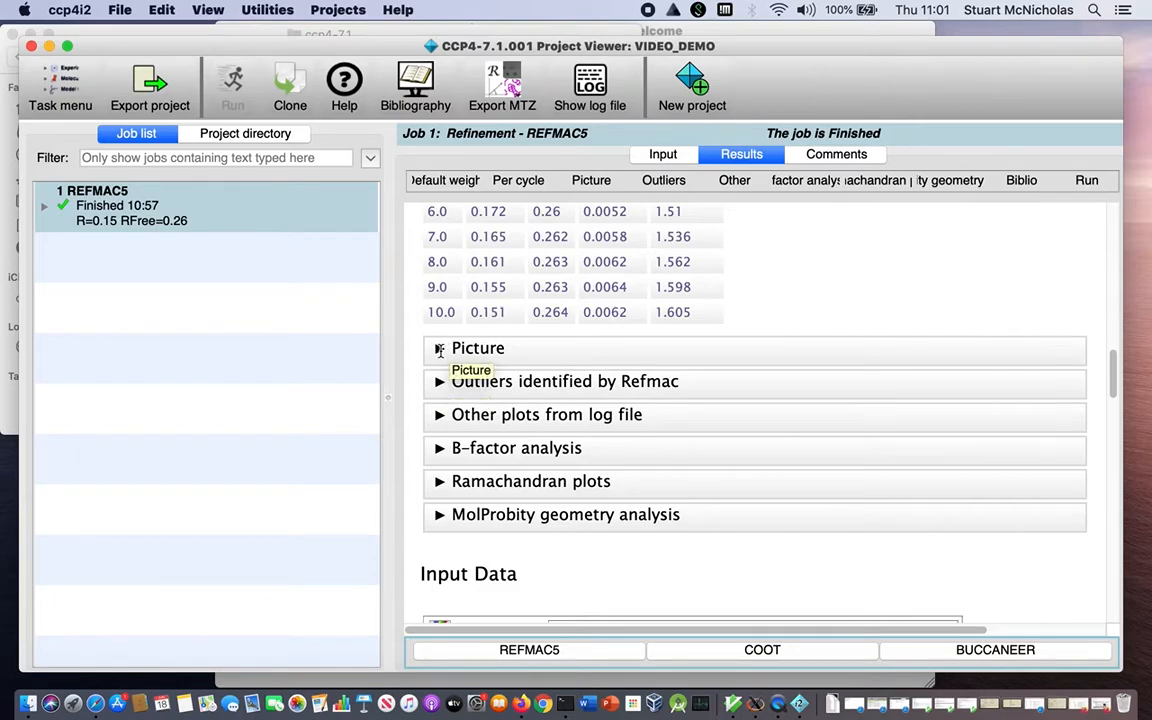
View the report's Picture and B-factor analysis sections, collapsing each one after viewing.
click(440, 348)
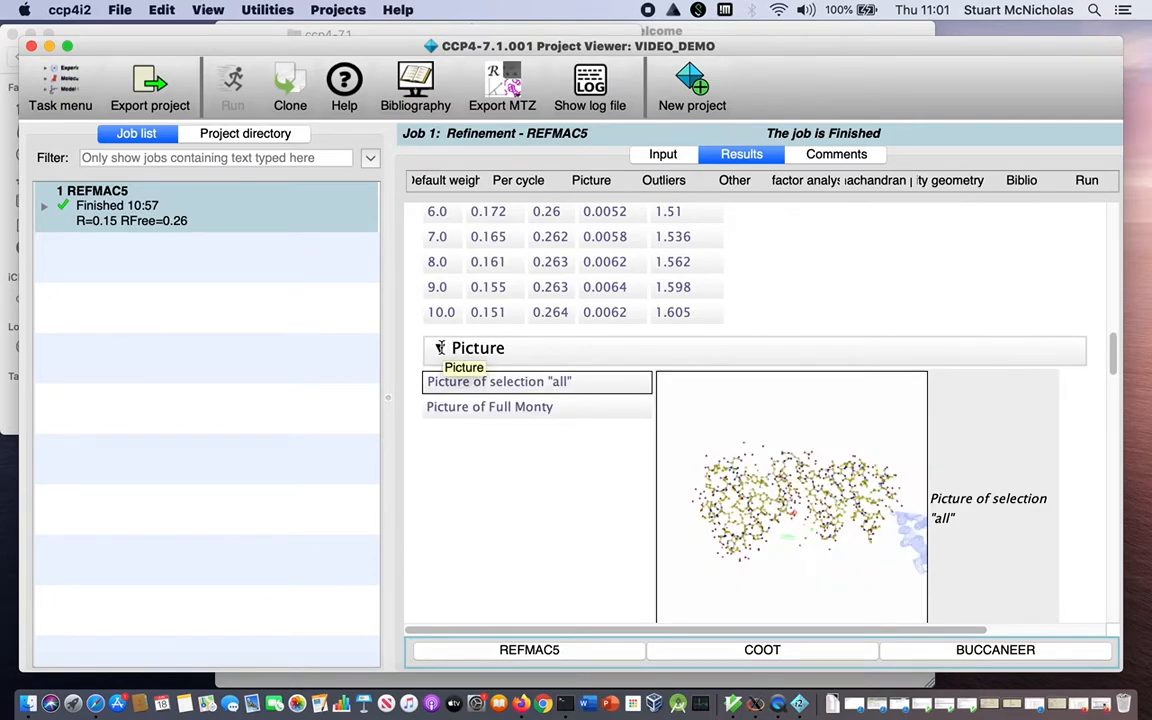
click(440, 348)
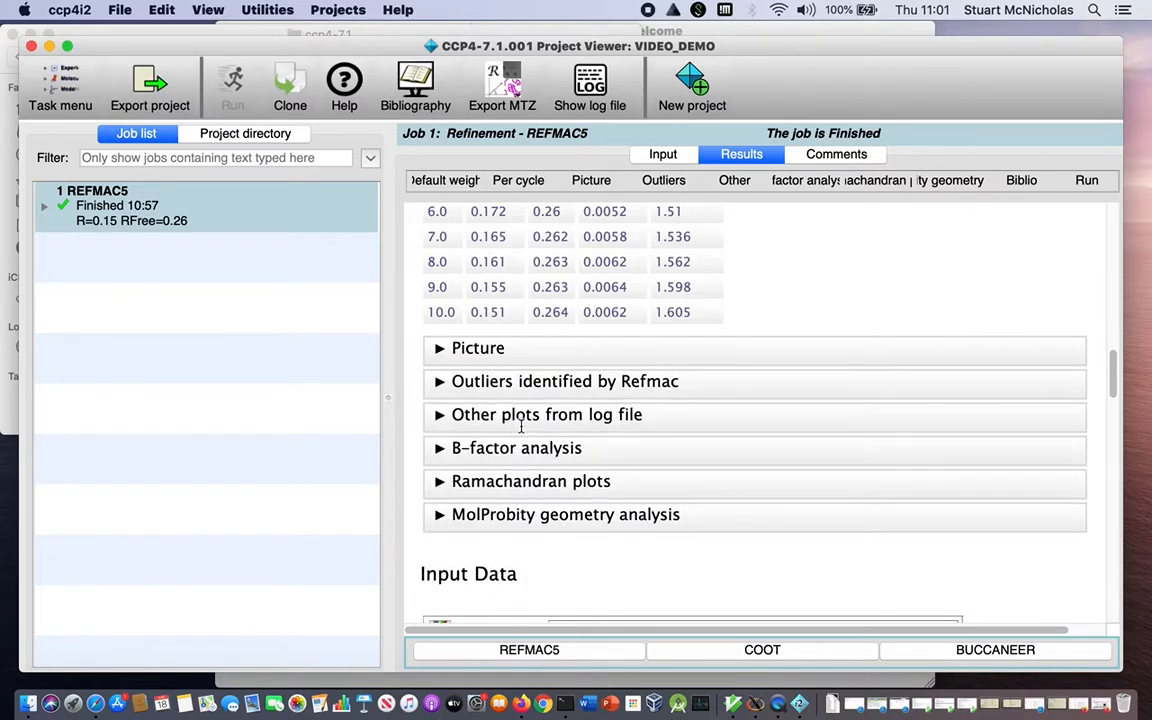
scroll(800, 302, down, 5)
scroll(598, 302, up, 3)
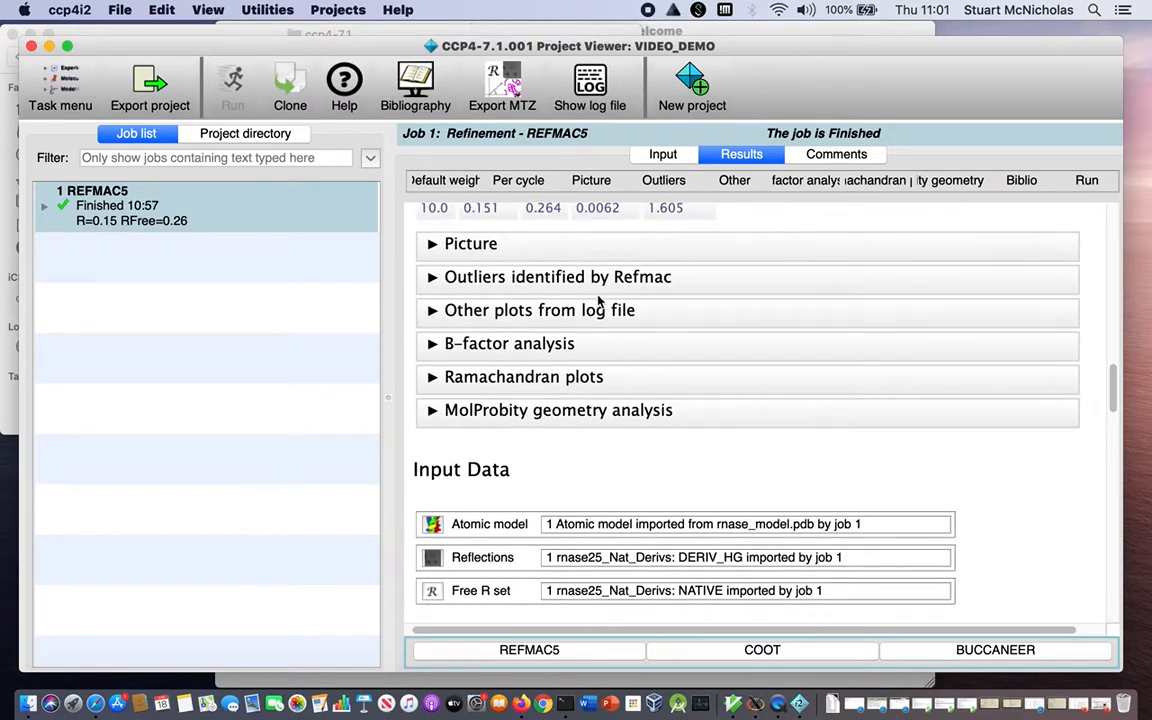
scroll(598, 302, down, 2)
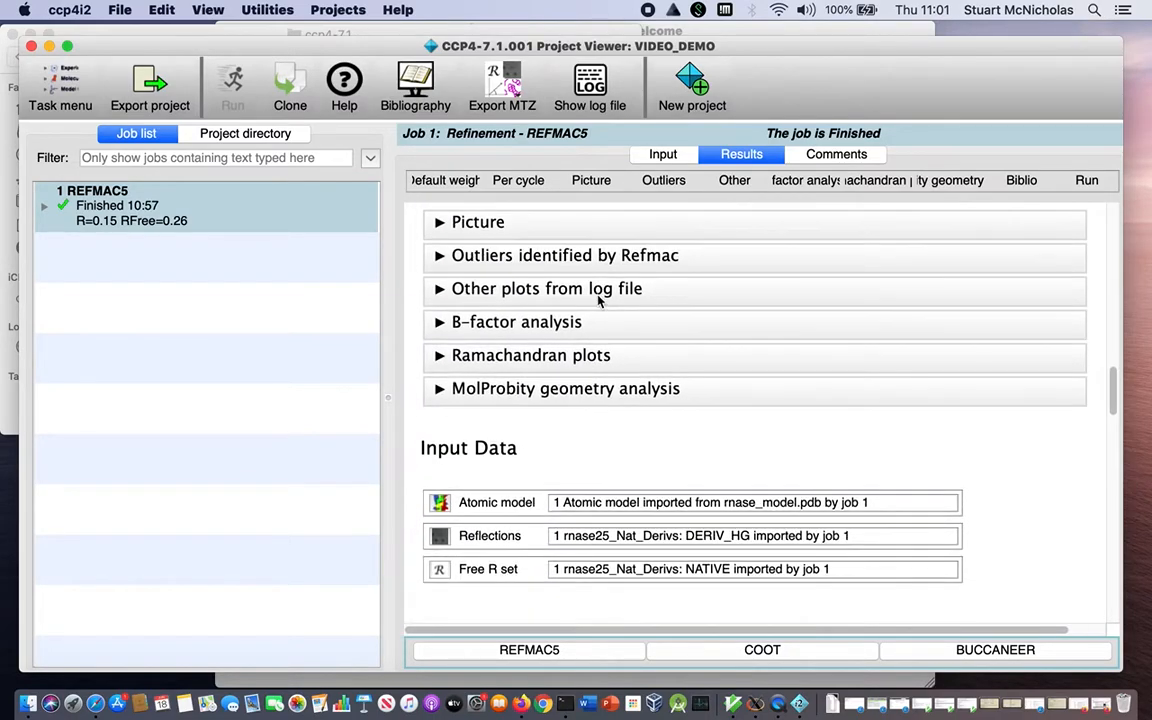
click(441, 322)
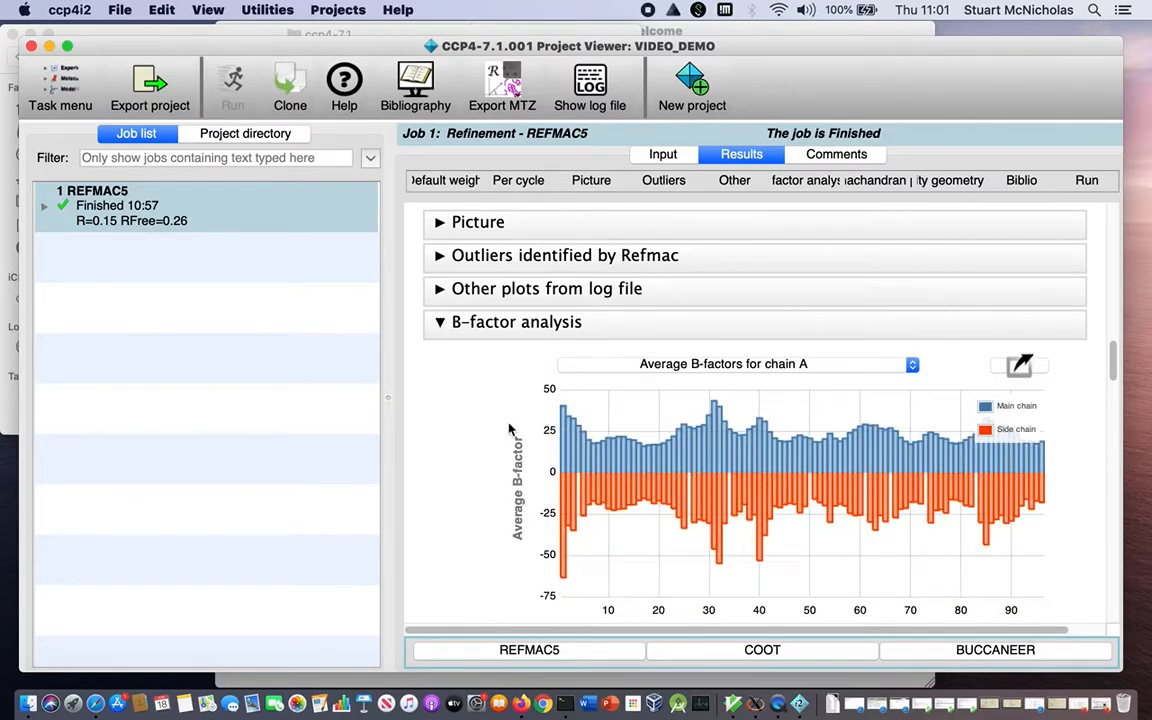
click(440, 322)
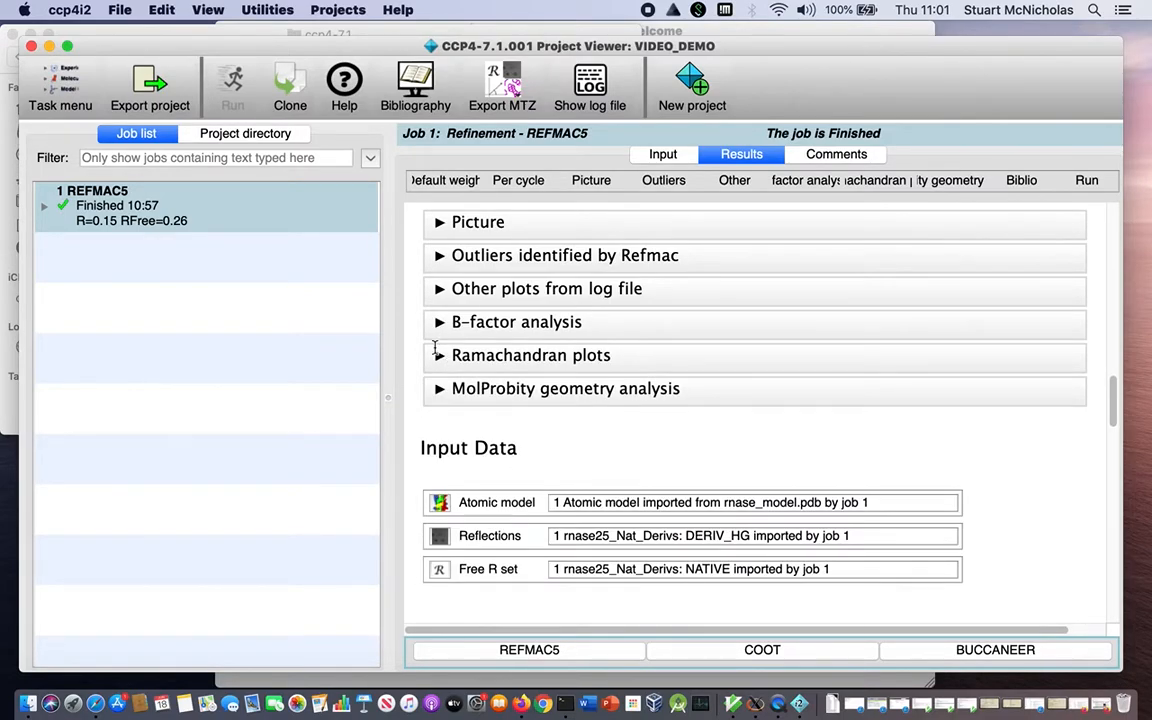
Examine the Ramachandran plots and return to the refinement summary at the start of the report.
click(439, 355)
scroll(966, 533, down, 4)
scroll(966, 533, down, 2)
scroll(966, 533, up, 6)
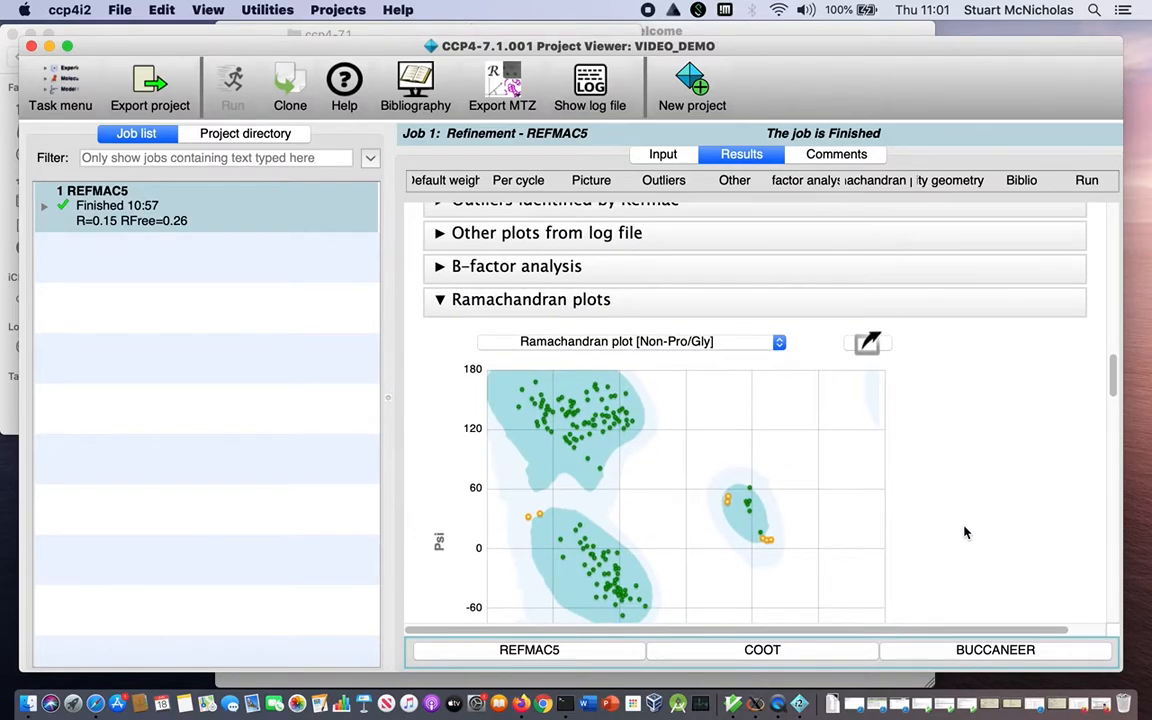
scroll(966, 533, up, 10)
scroll(966, 533, up, 10)
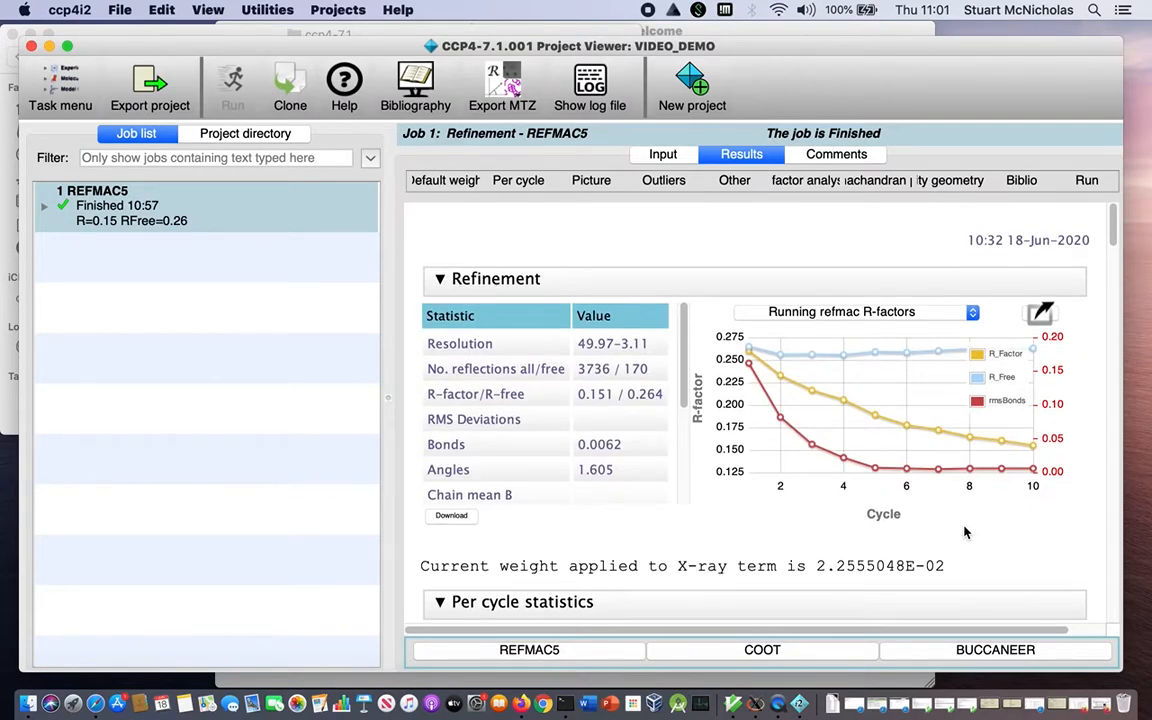
scroll(966, 533, down, 10)
scroll(966, 533, up, 10)
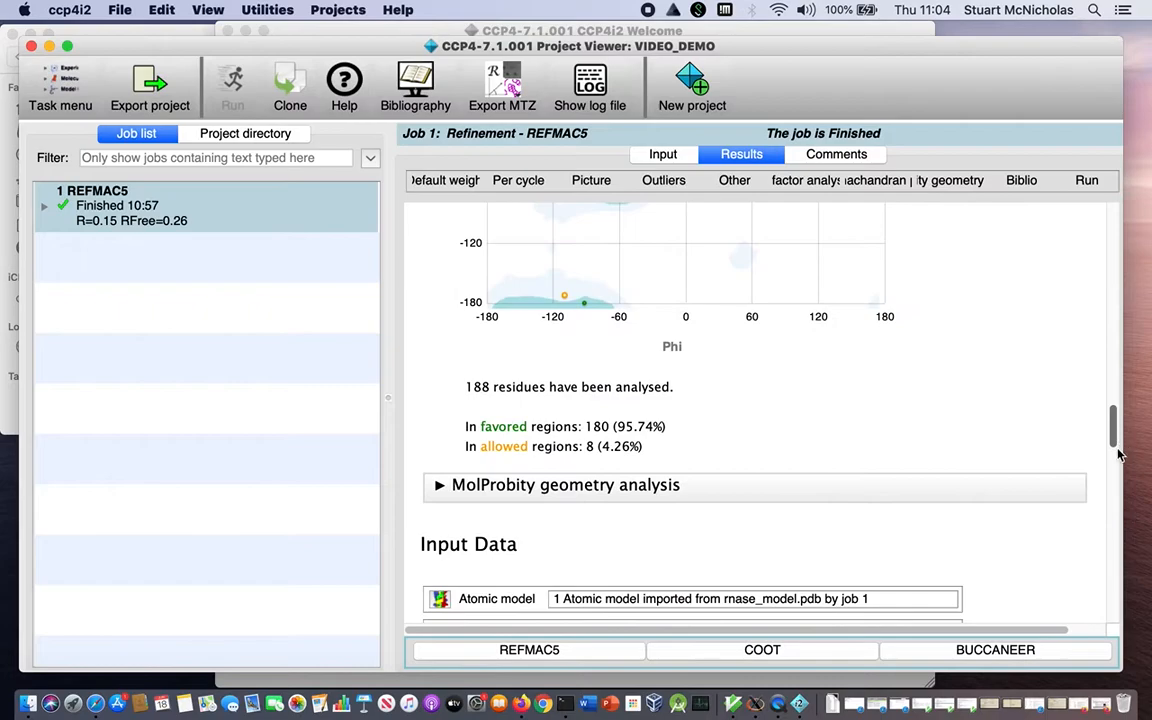
Inspect the viewing options for the input atomic model and the output weighted difference map without opening a viewer.
drag(1114, 428, 1114, 480)
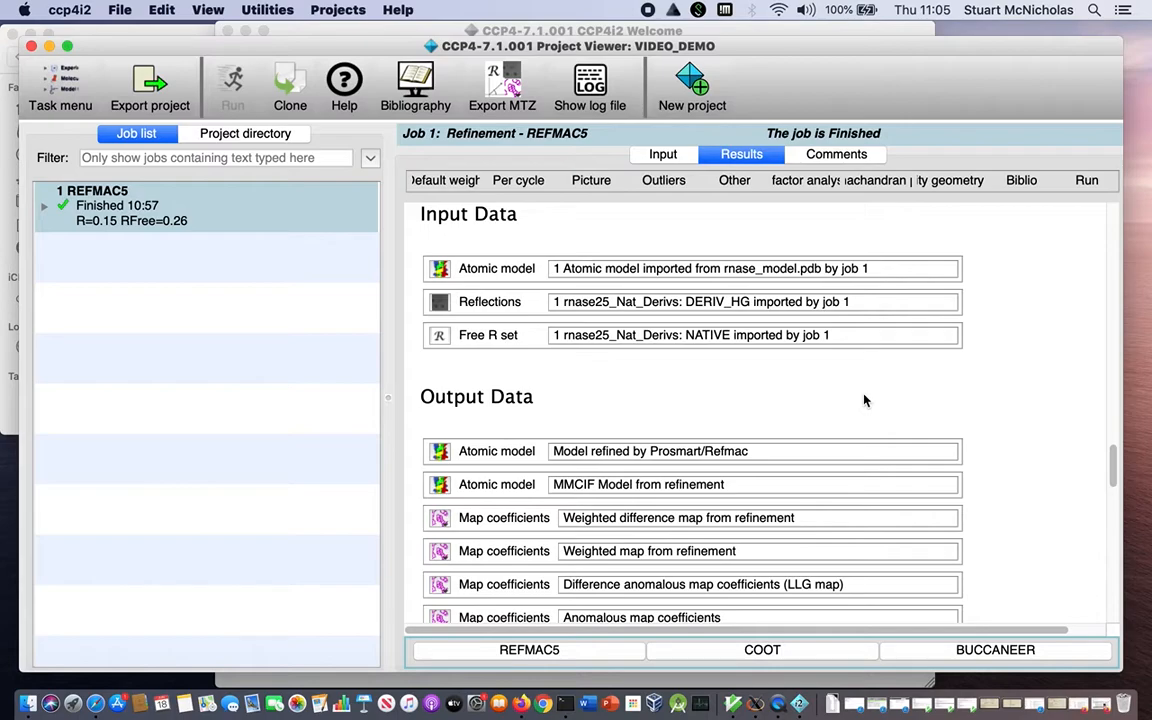
right_click(445, 270)
mouse_move(520, 274)
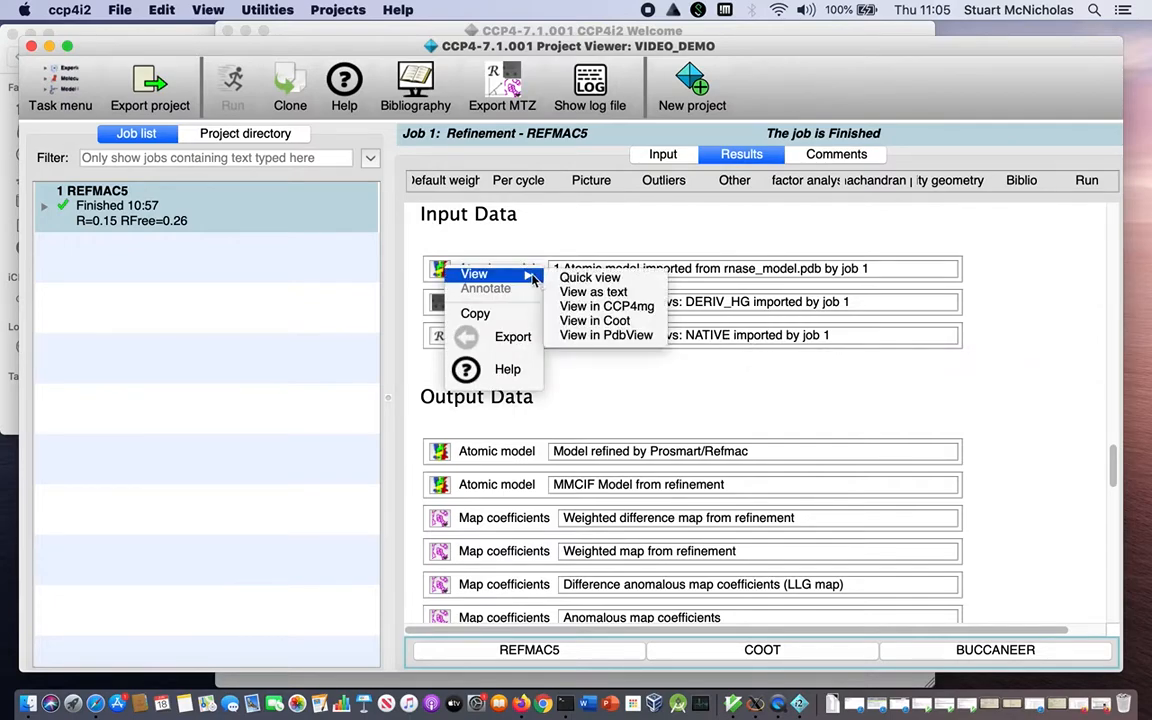
click(592, 321)
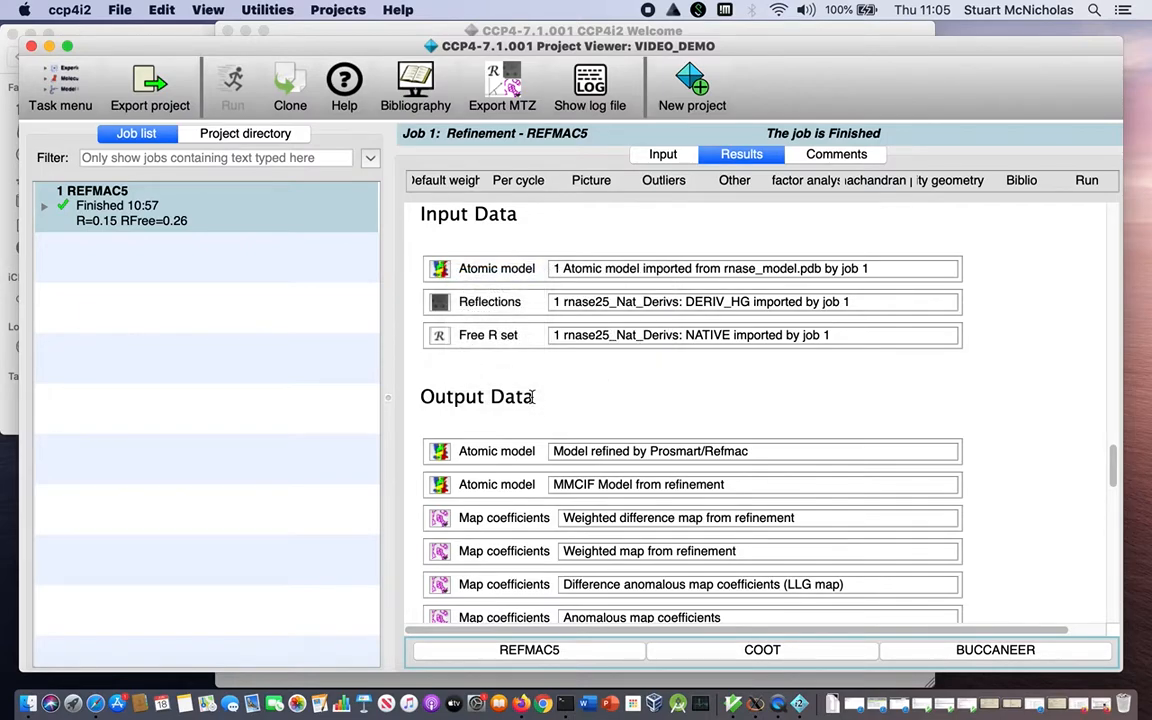
right_click(446, 518)
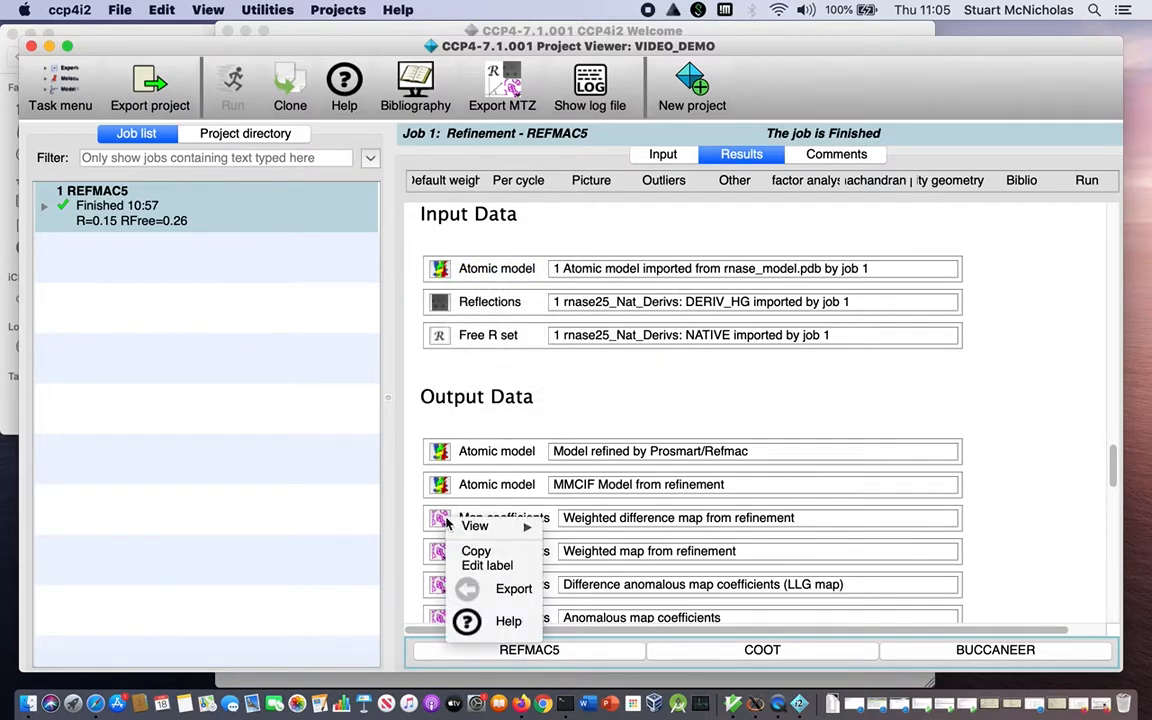
mouse_move(510, 527)
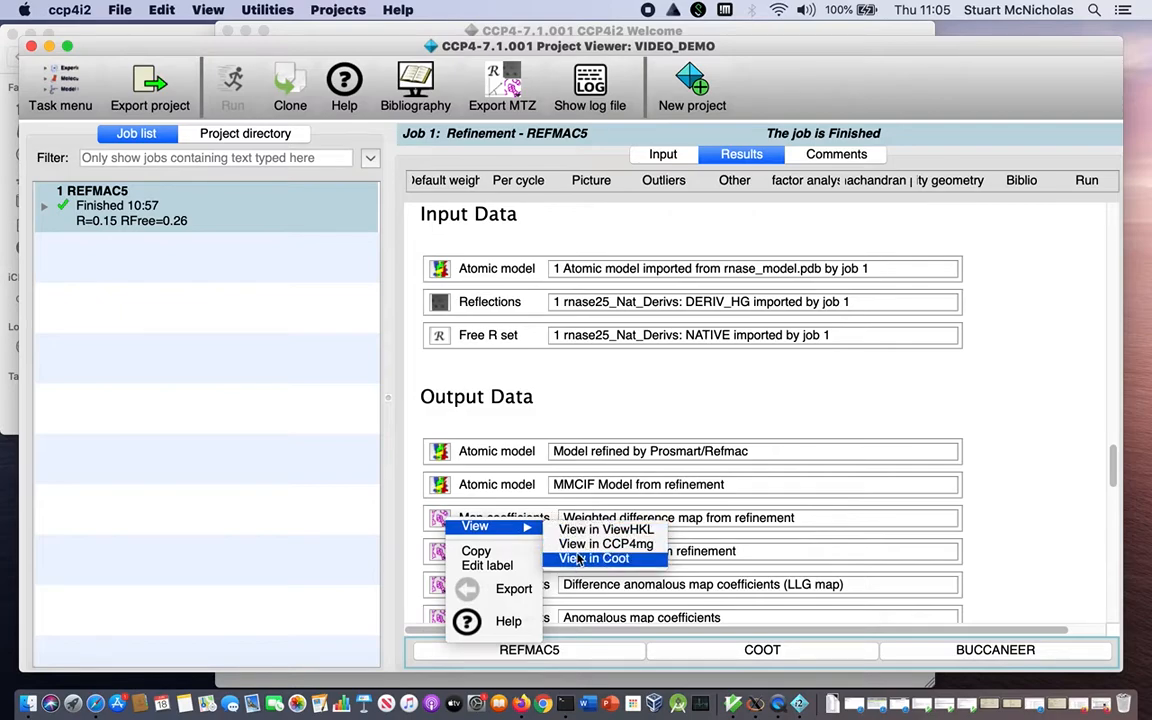
click(592, 399)
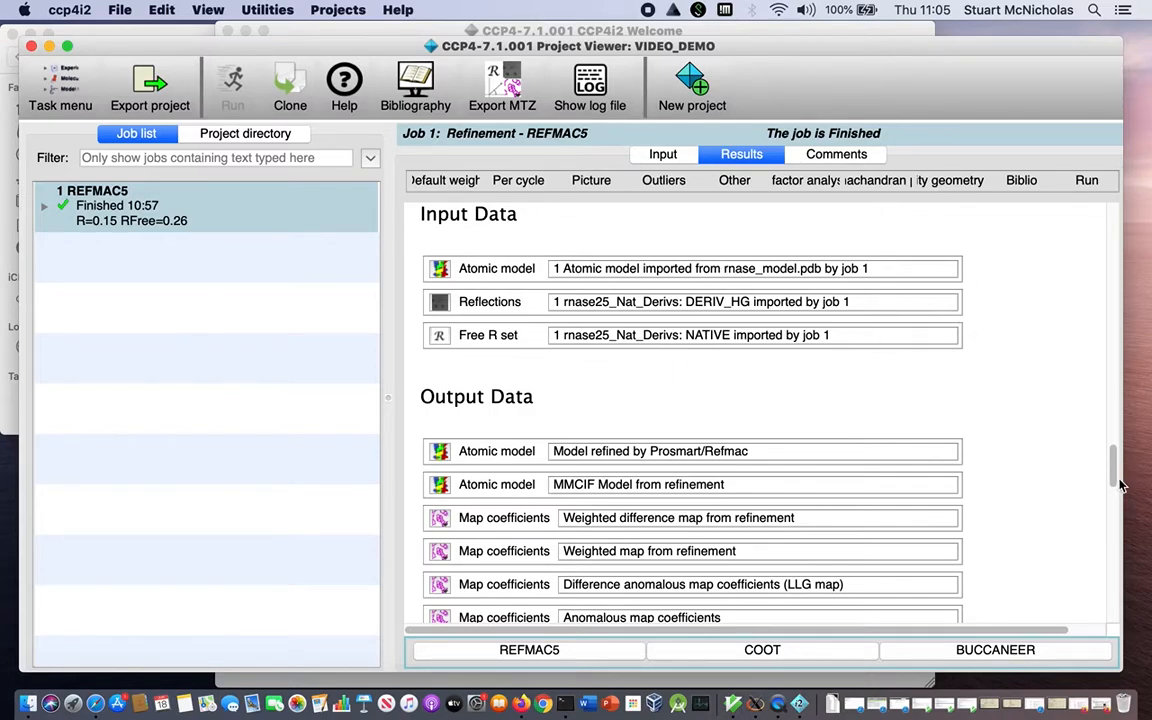
View the bibliography for the REFMAC5 refinement job and close it.
drag(1113, 479, 1112, 208)
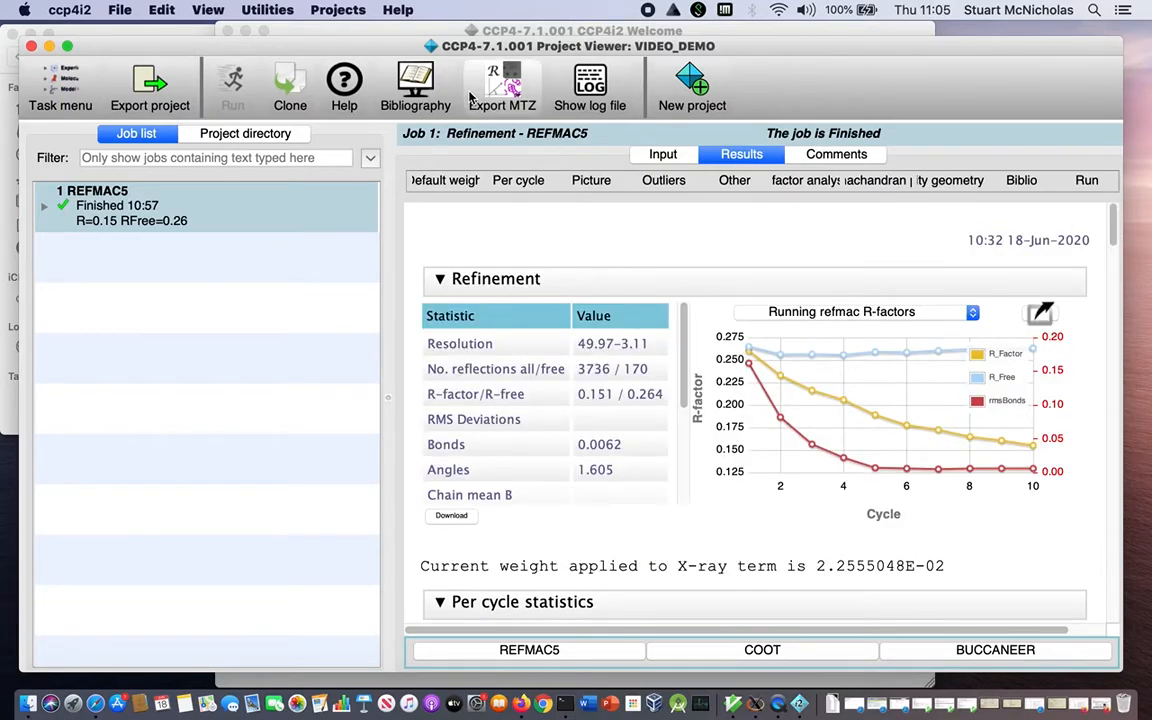
click(398, 88)
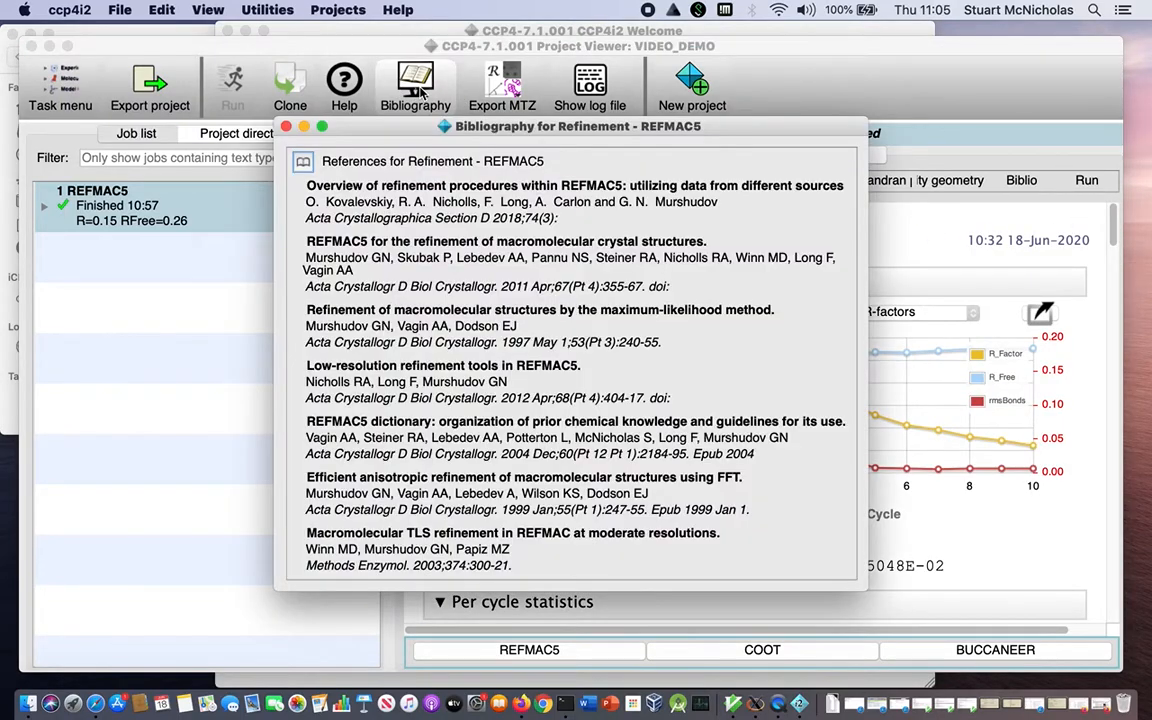
click(287, 127)
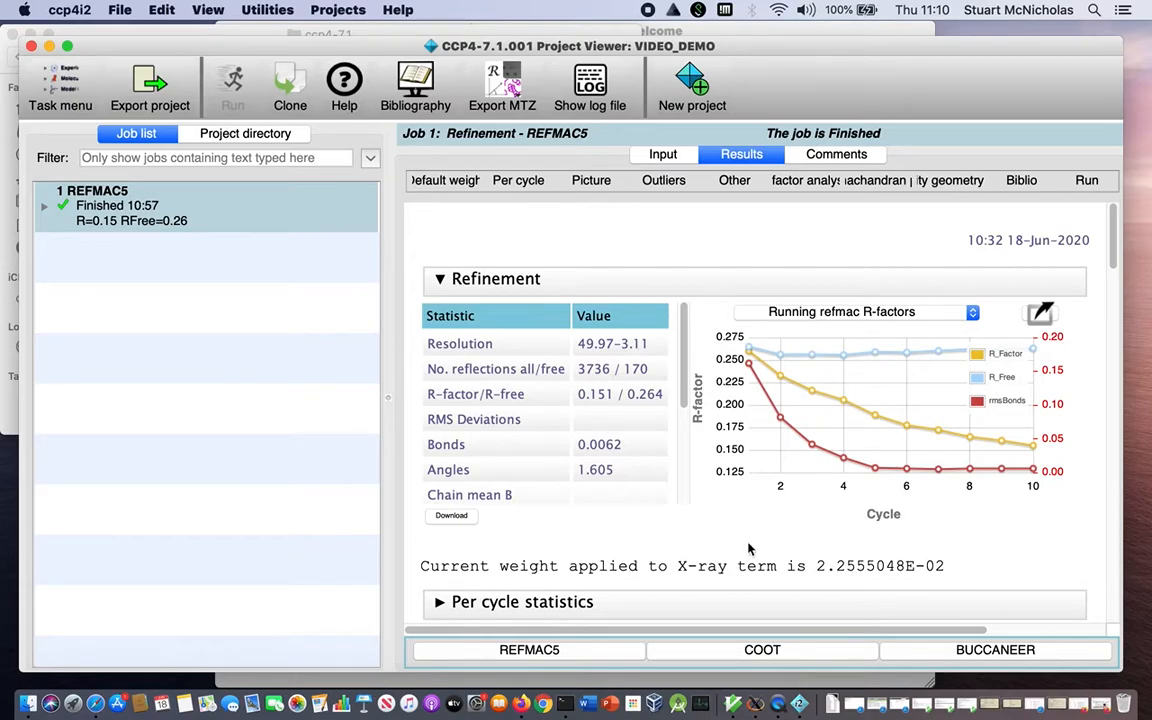
View the list of available task categories and return to the finished REFMAC5 job's report.
click(60, 100)
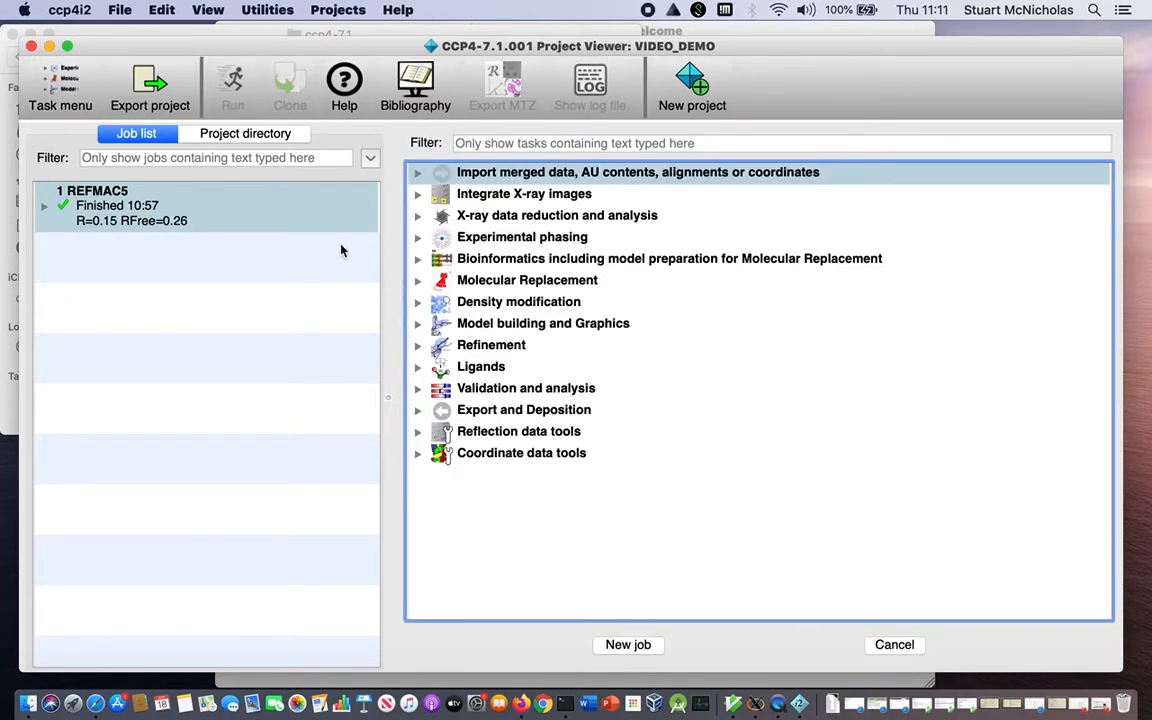
click(259, 211)
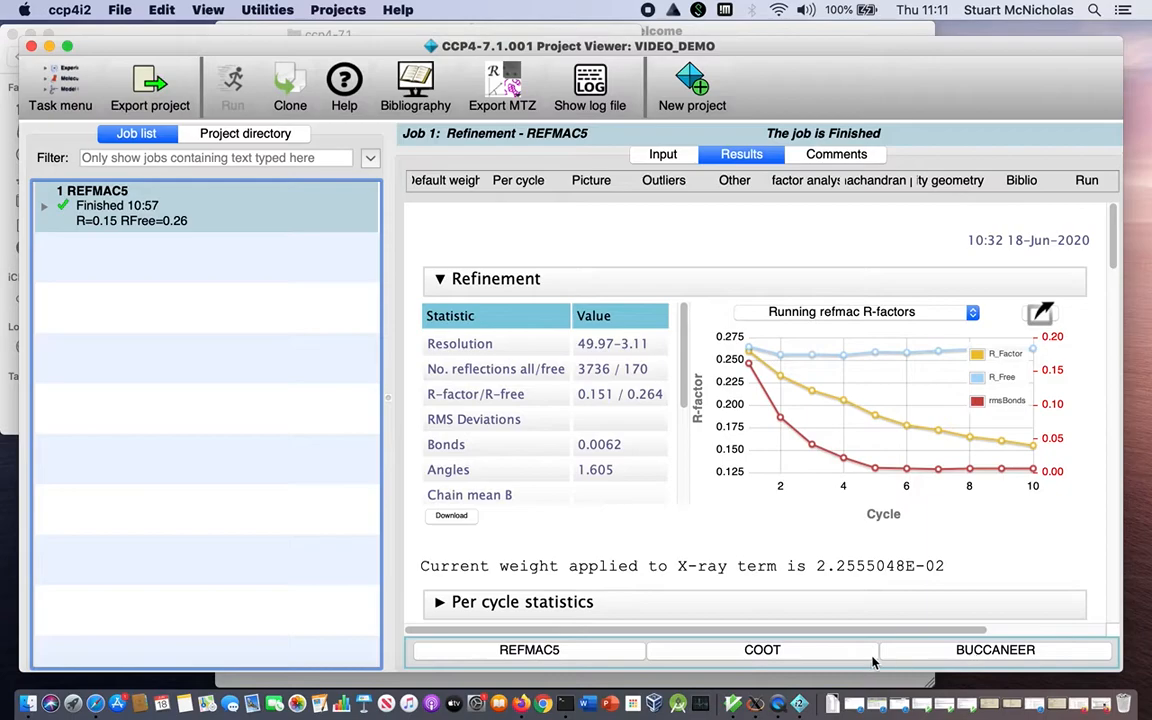
Create a follow-on COOT model building job from the REFMAC5 results, keeping job 1 as the source of its input data.
click(742, 652)
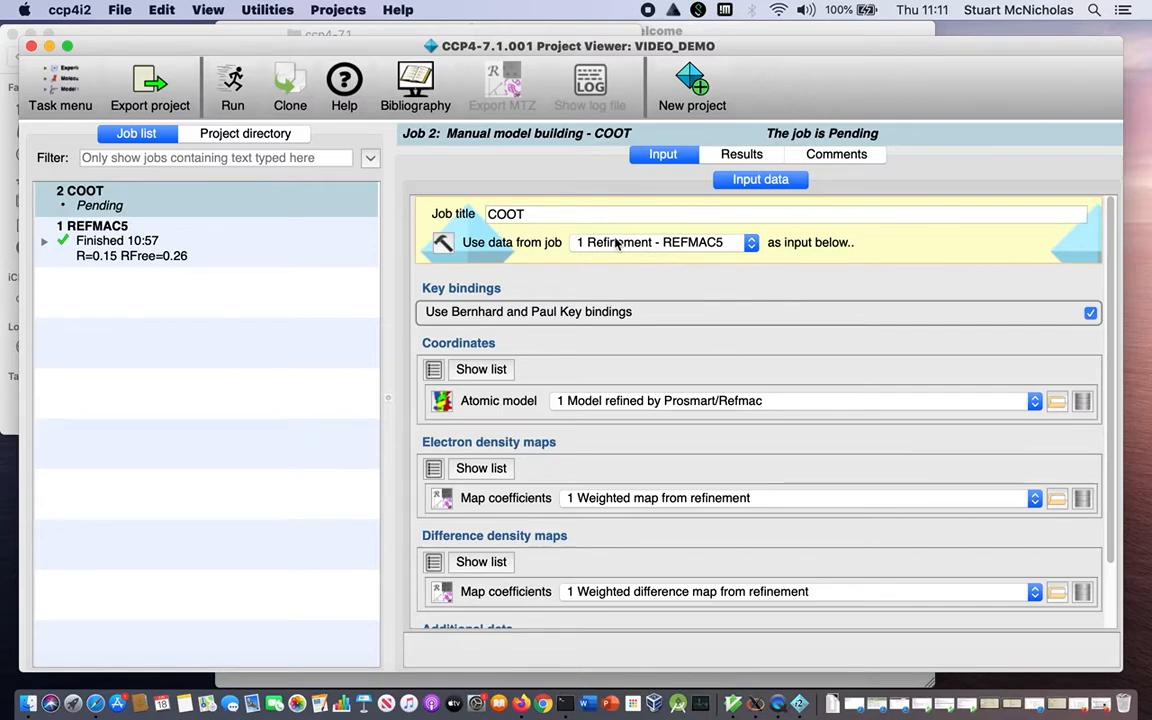
click(691, 247)
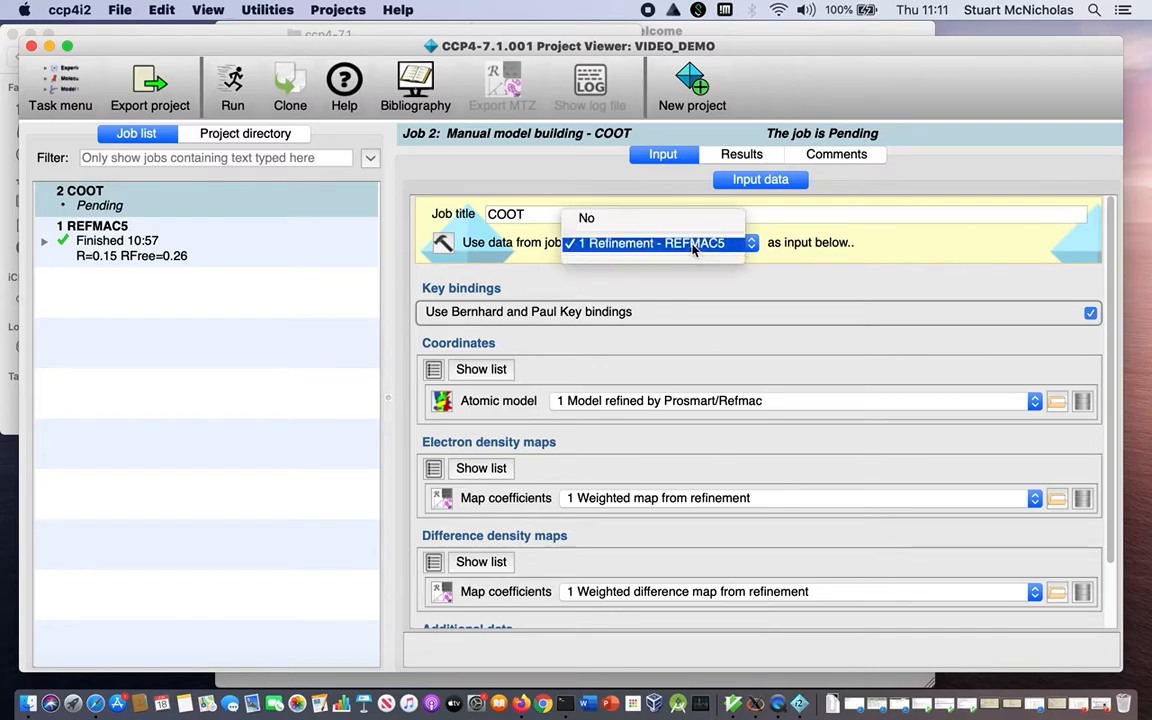
click(782, 249)
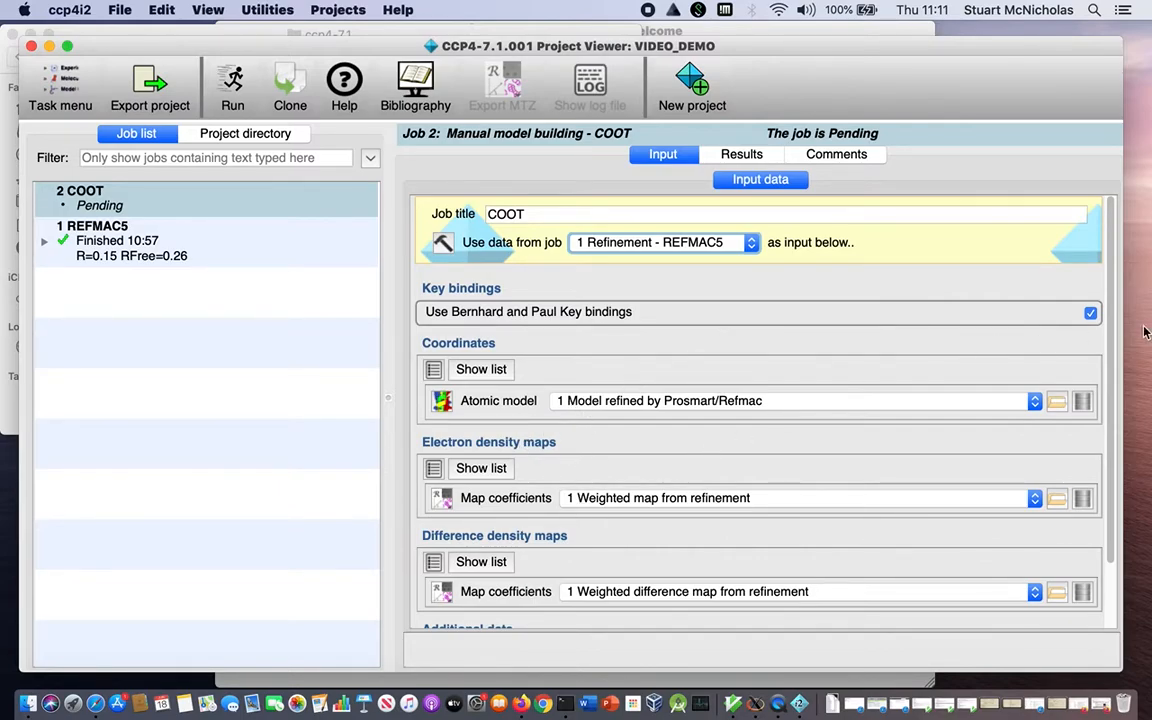
Check the COOT job's input data taken from the REFMAC5 refinement and run the job.
scroll(1118, 452, down, 3)
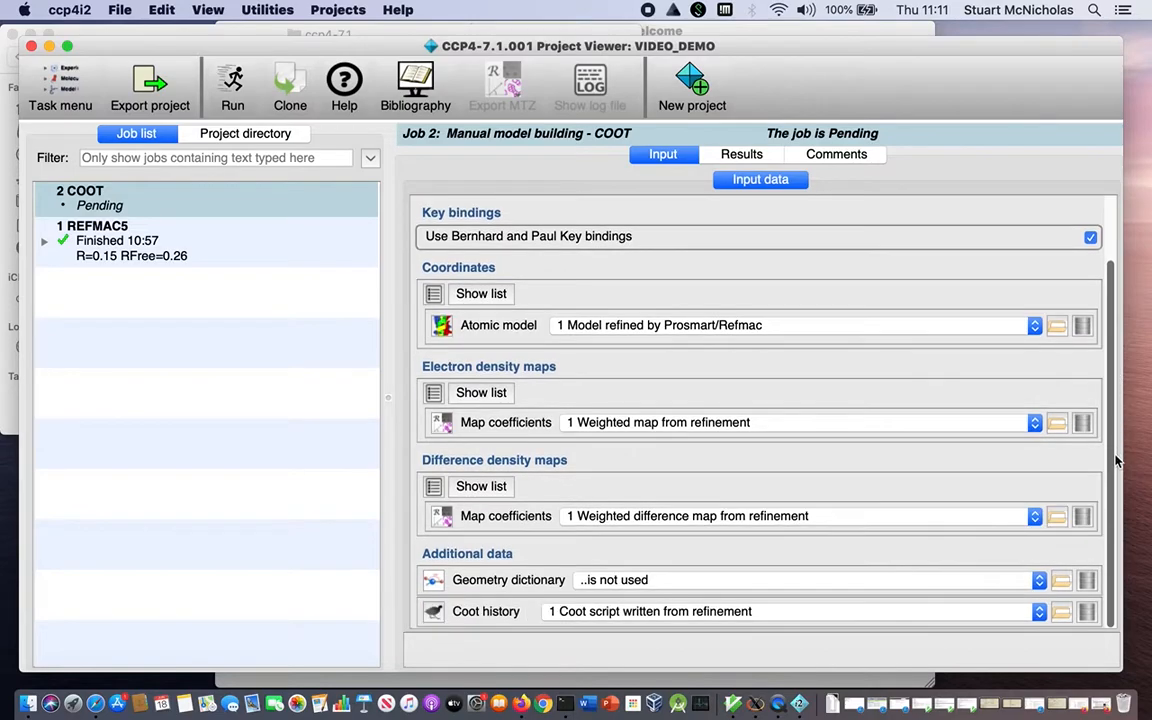
scroll(812, 280, up, 3)
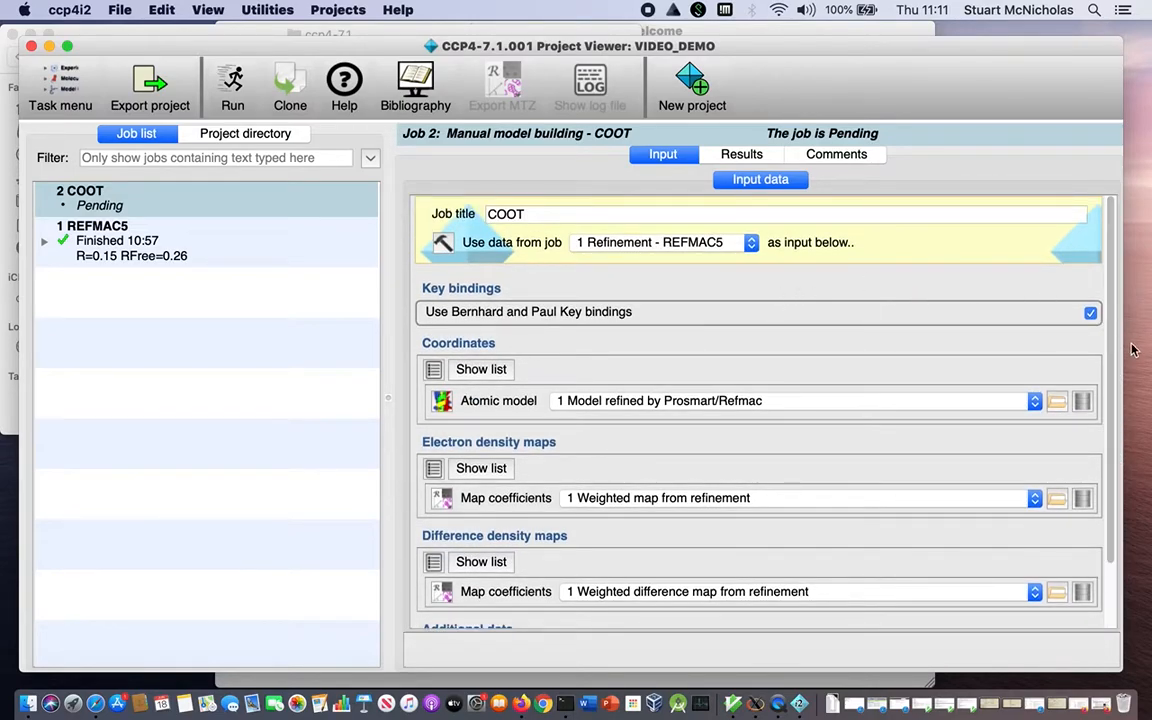
scroll(1110, 452, down, 3)
scroll(1108, 440, up, 3)
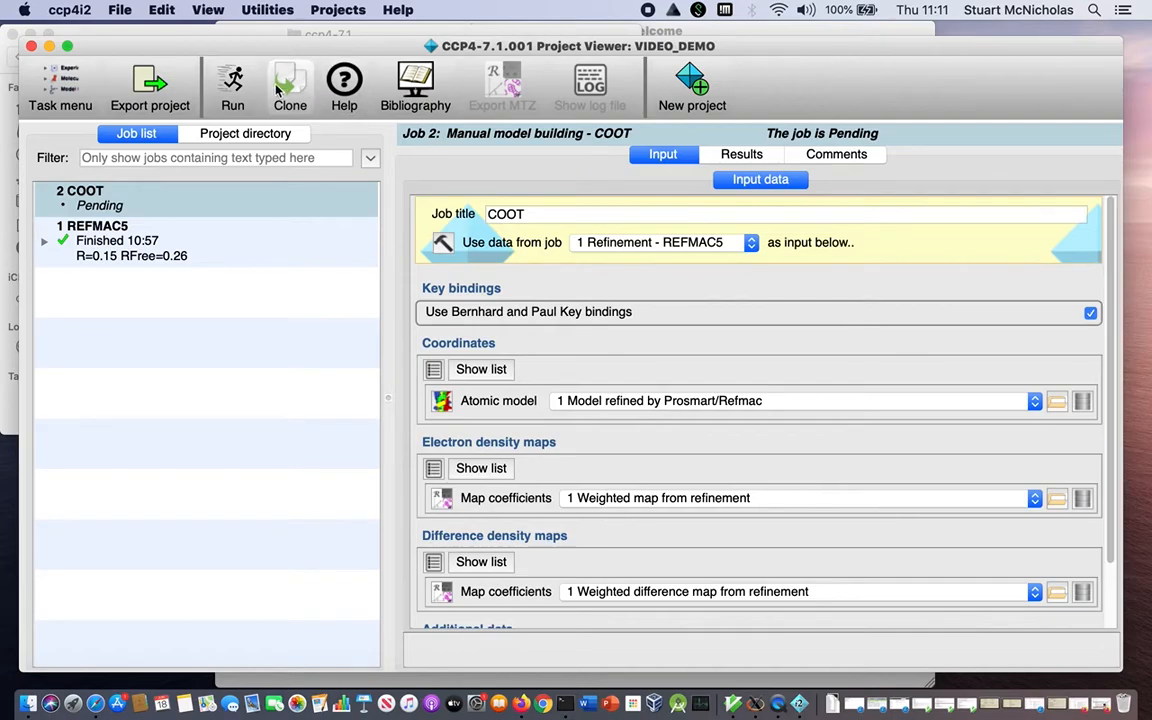
click(232, 88)
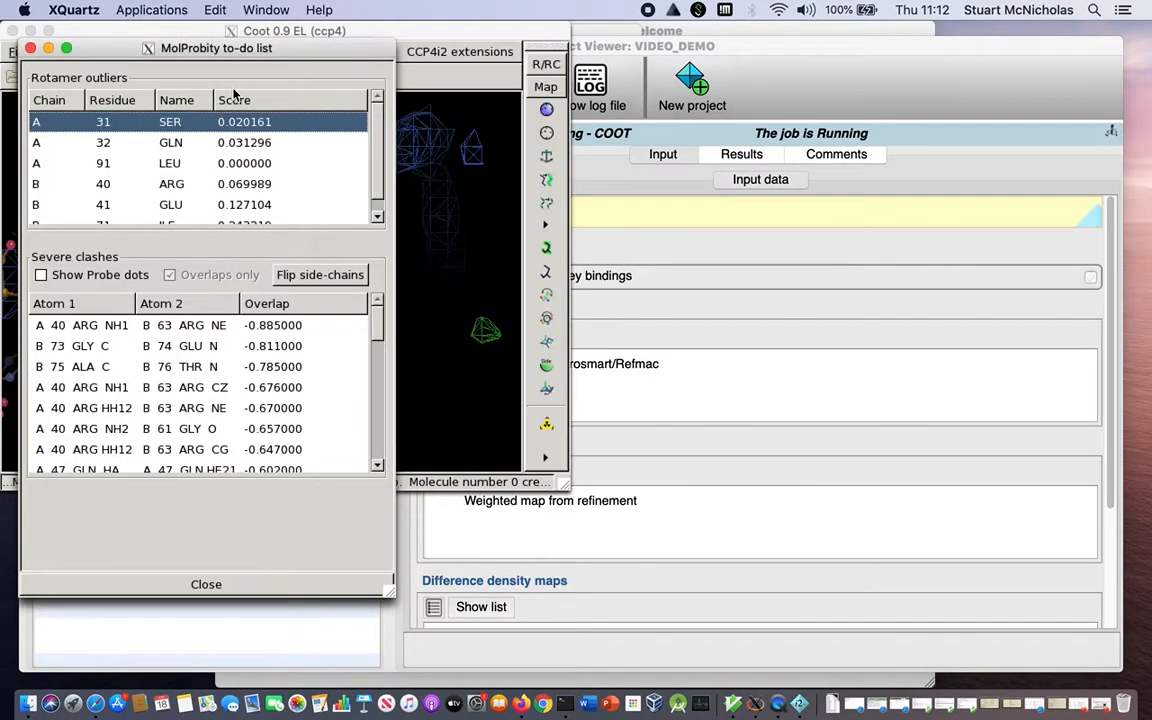
Correct the nomenclature errors in the loaded model and move the MolProbity to-do list clear of the Coot window.
drag(231, 46, 703, 14)
click(252, 230)
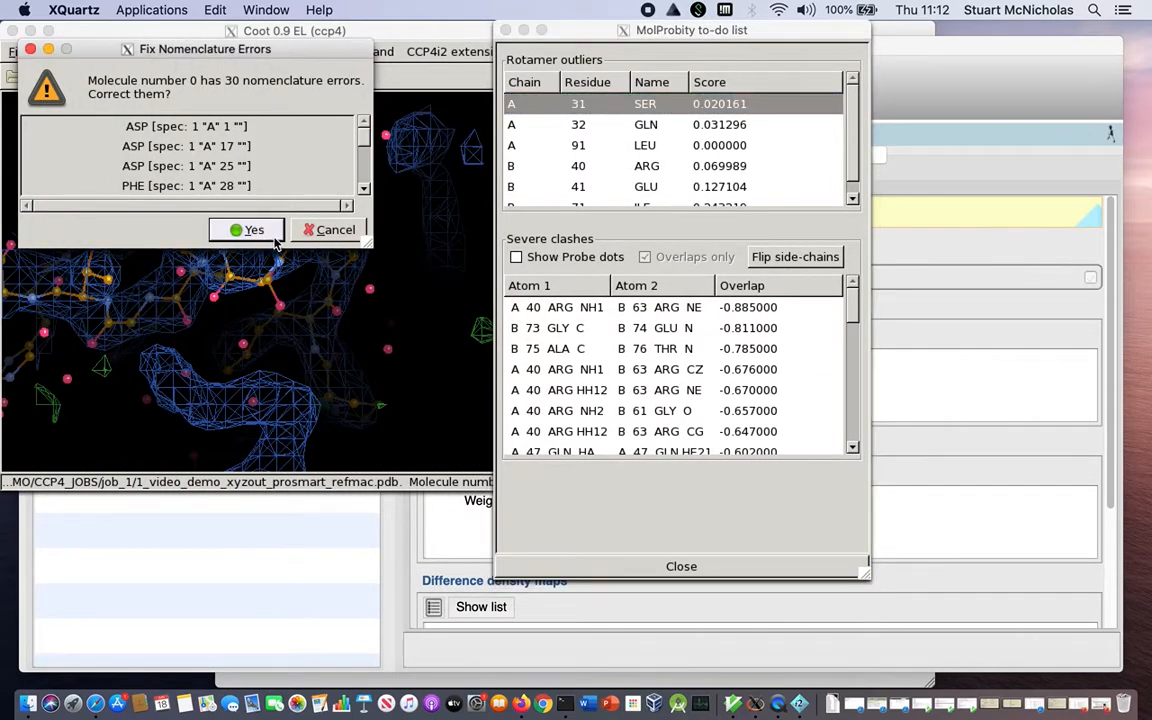
click(254, 230)
drag(625, 30, 741, 32)
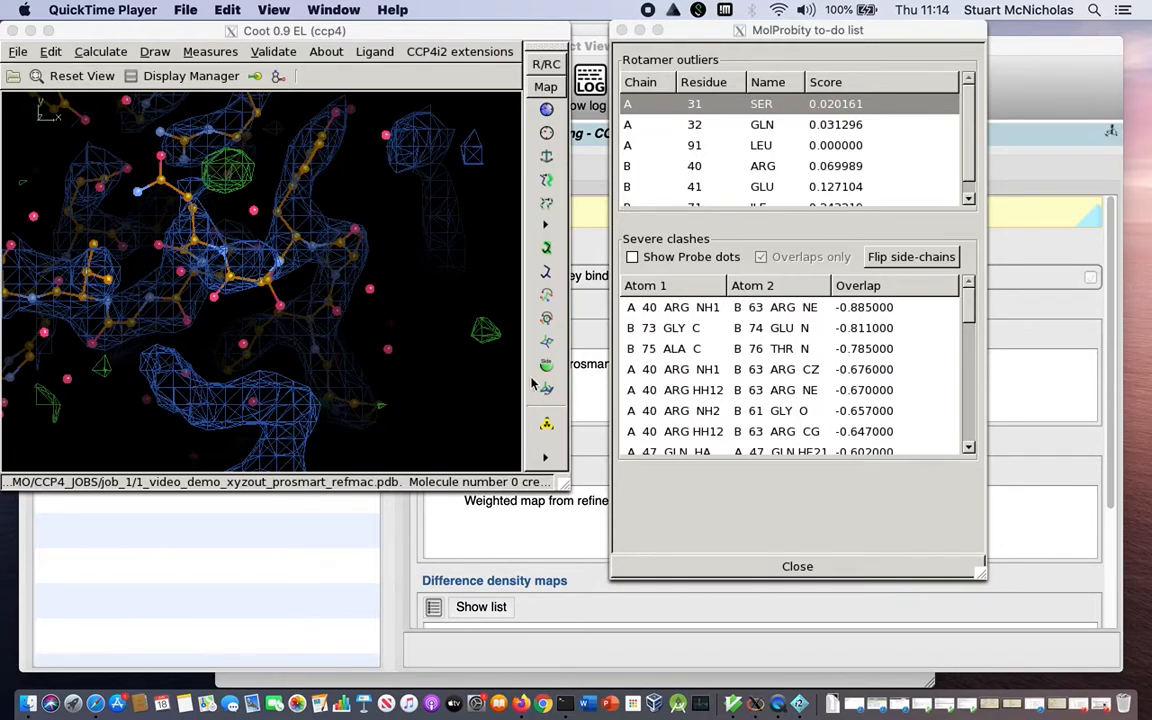
Run the geometry analysis on the model refined by Prosmart/Refmac, then enlarge and reposition the resulting graph window.
click(251, 62)
click(273, 52)
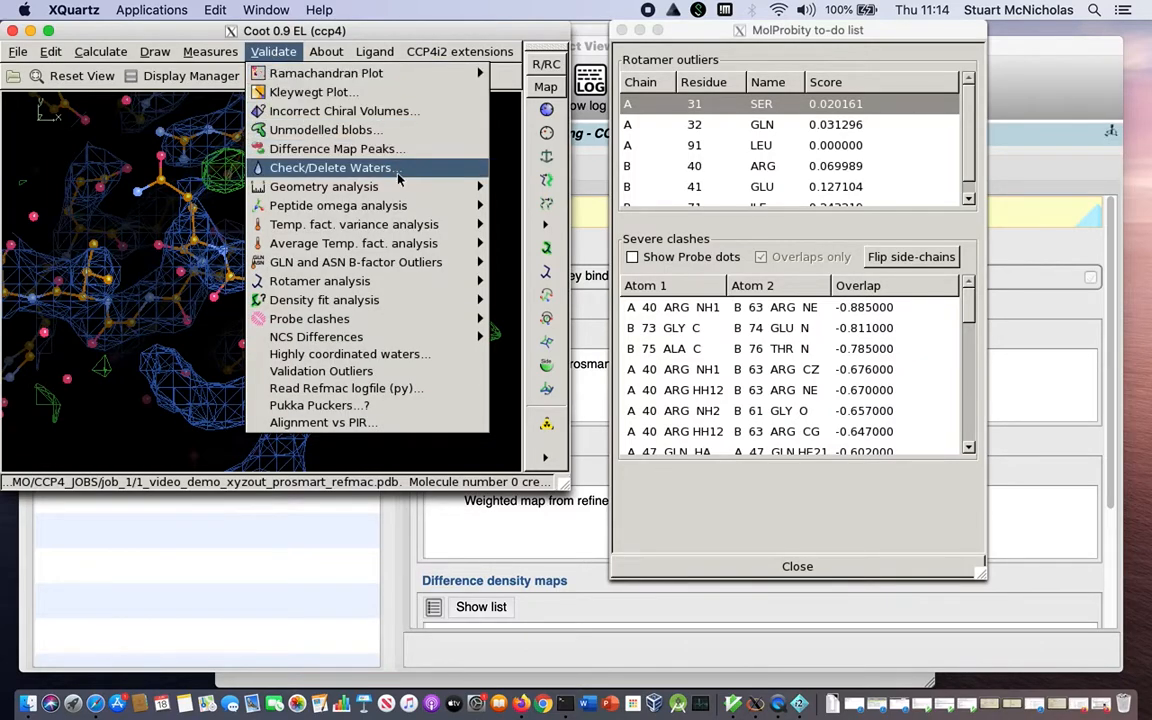
mouse_move(470, 186)
click(545, 190)
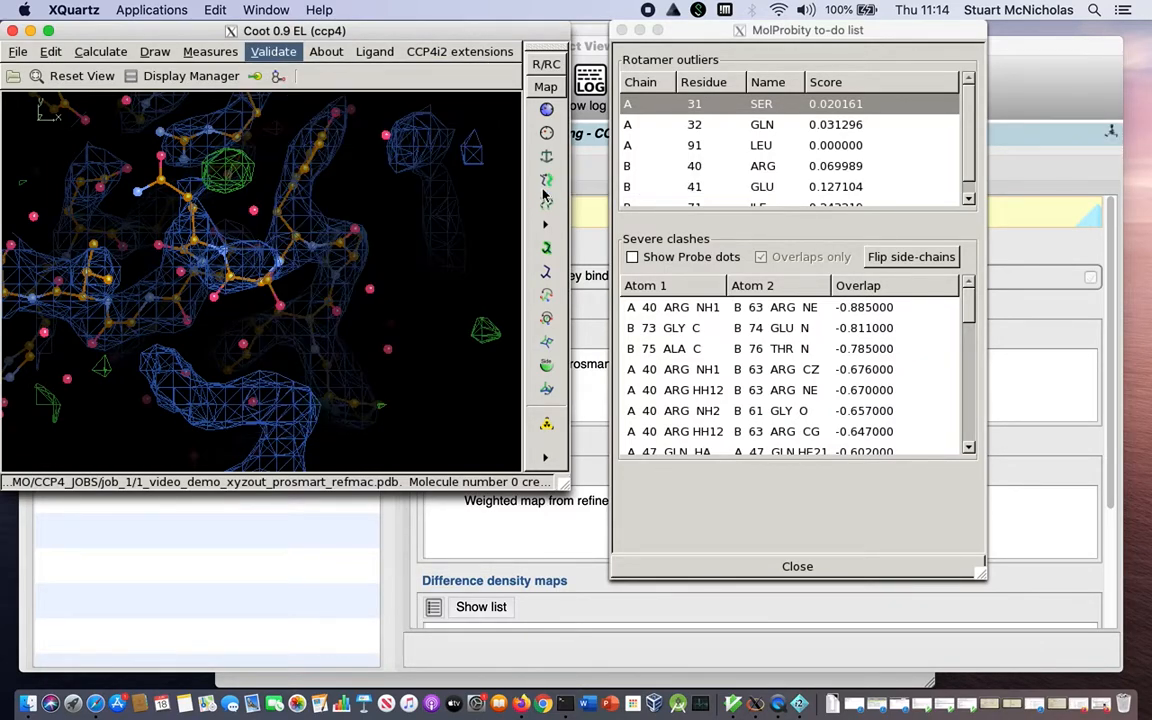
drag(556, 411, 1005, 497)
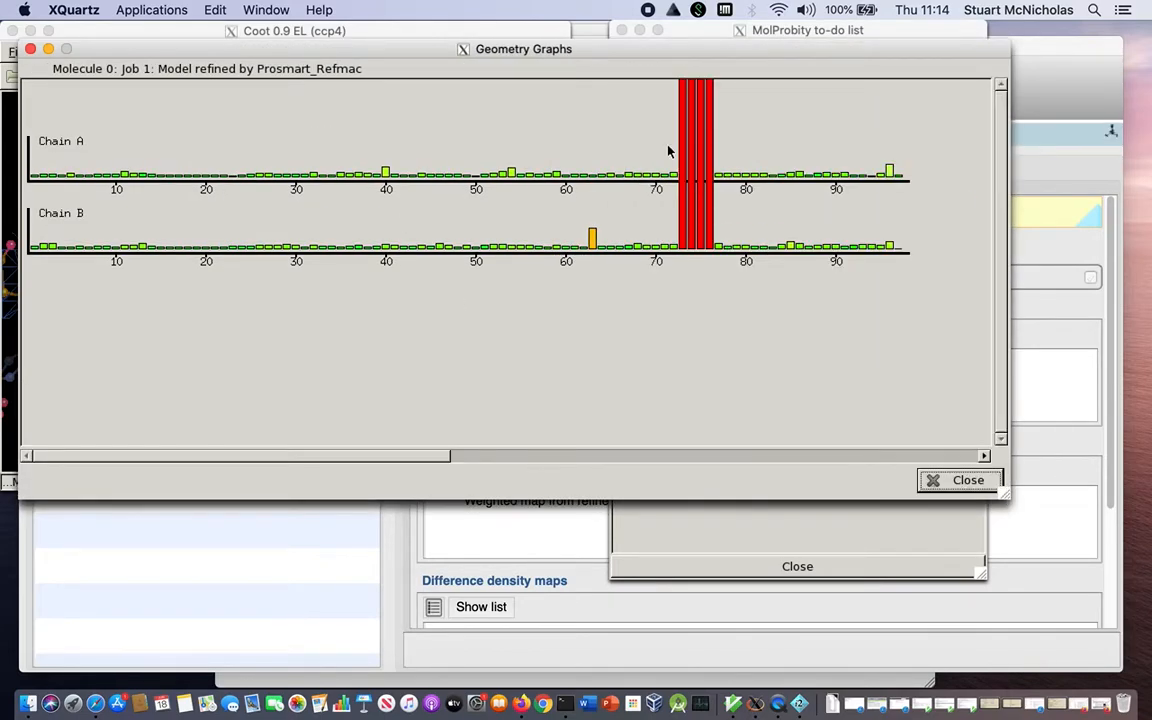
drag(605, 58, 673, 238)
Centre the model view on the chain B outlier at GLY 73 from the geometry graph and bring the Coot window forward.
mouse_move(727, 357)
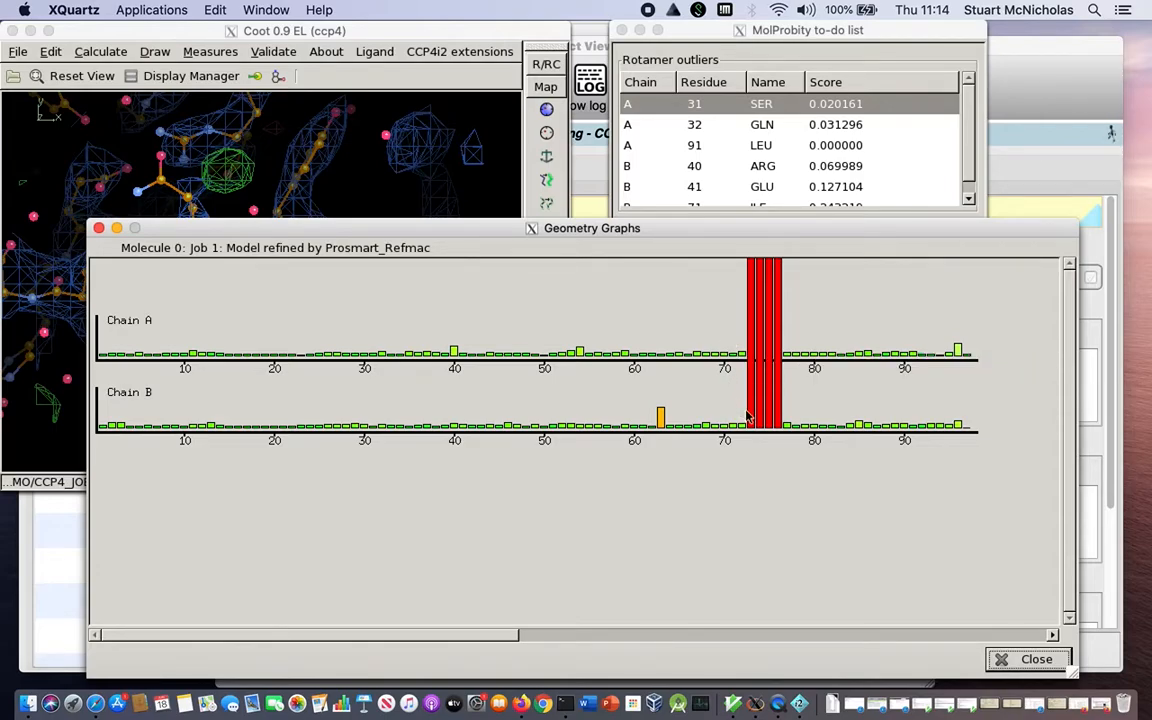
mouse_move(749, 418)
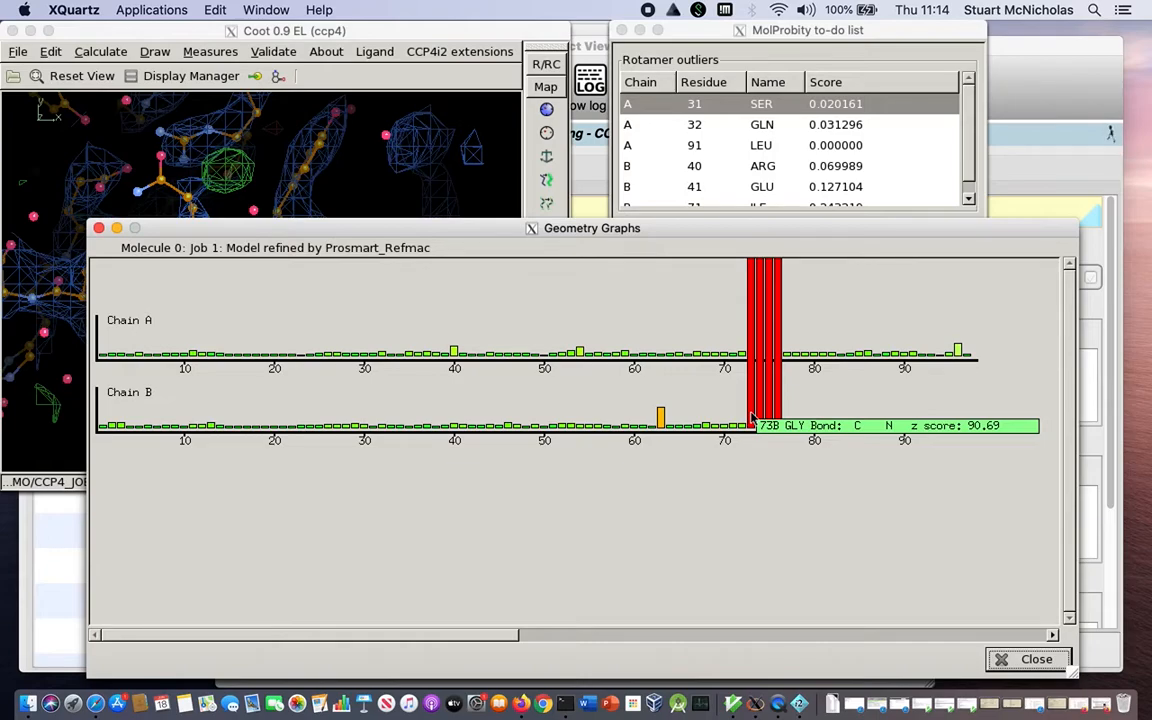
click(752, 418)
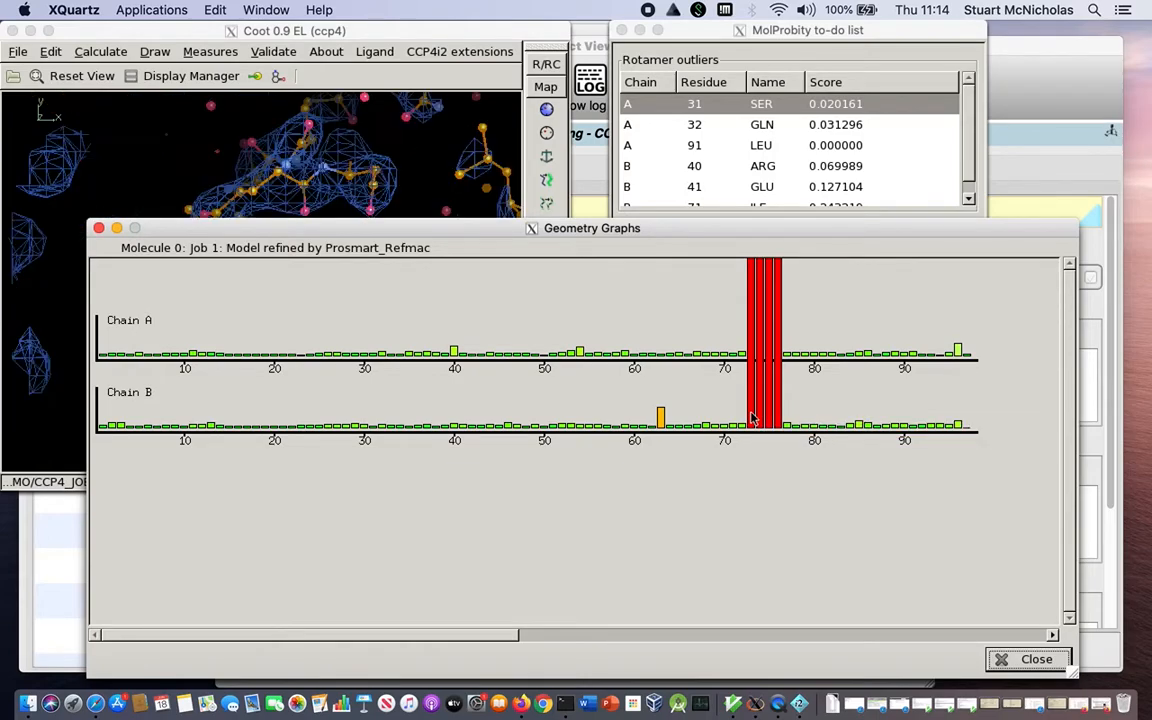
click(300, 36)
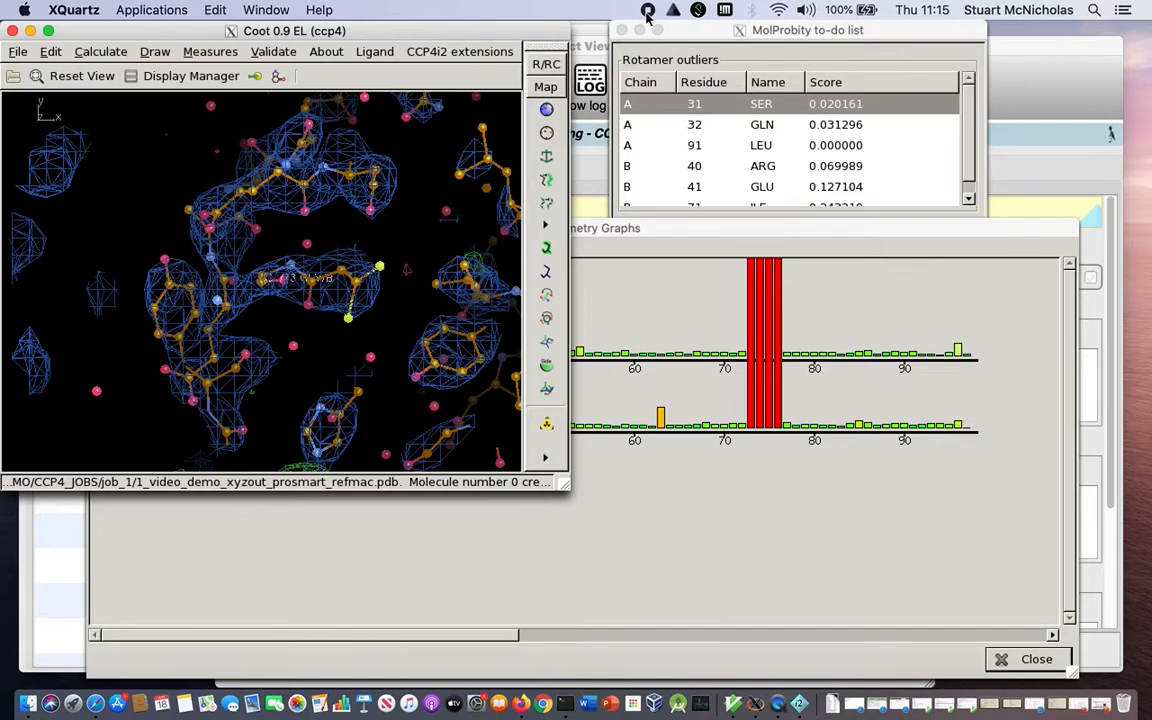
click(647, 12)
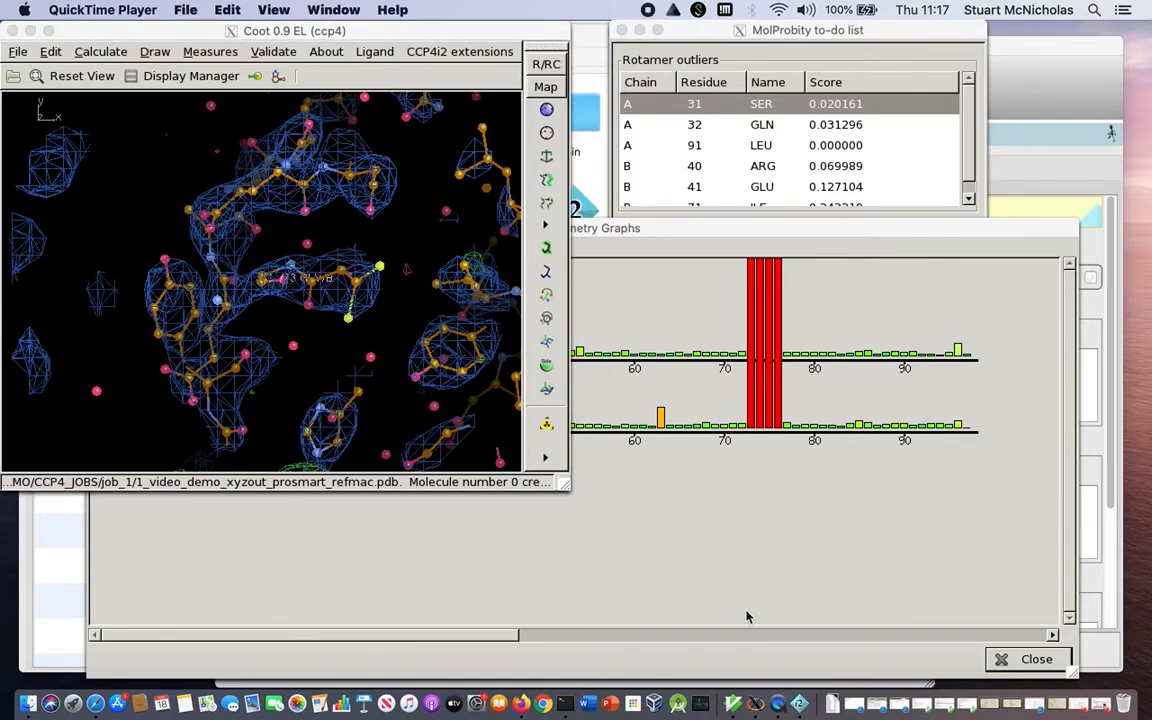
Real-space refine chain B from CYS 72 to GLU 78, accept the refinement and inspect the refined region.
click(546, 110)
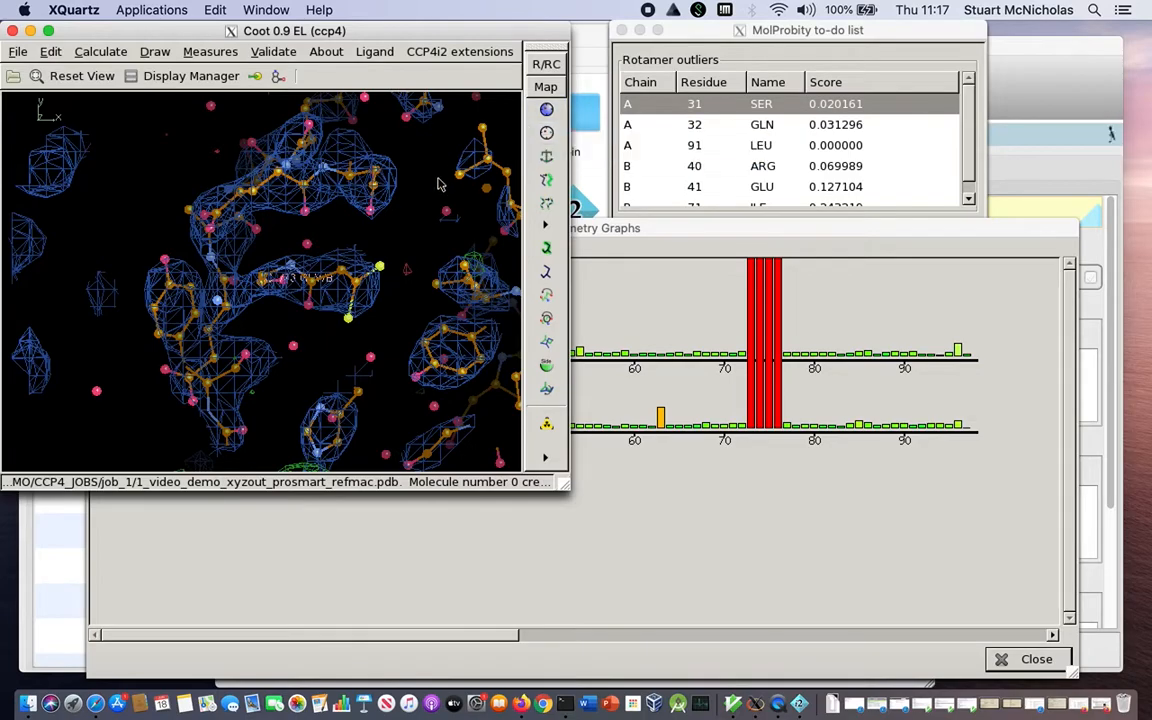
drag(318, 237, 390, 193)
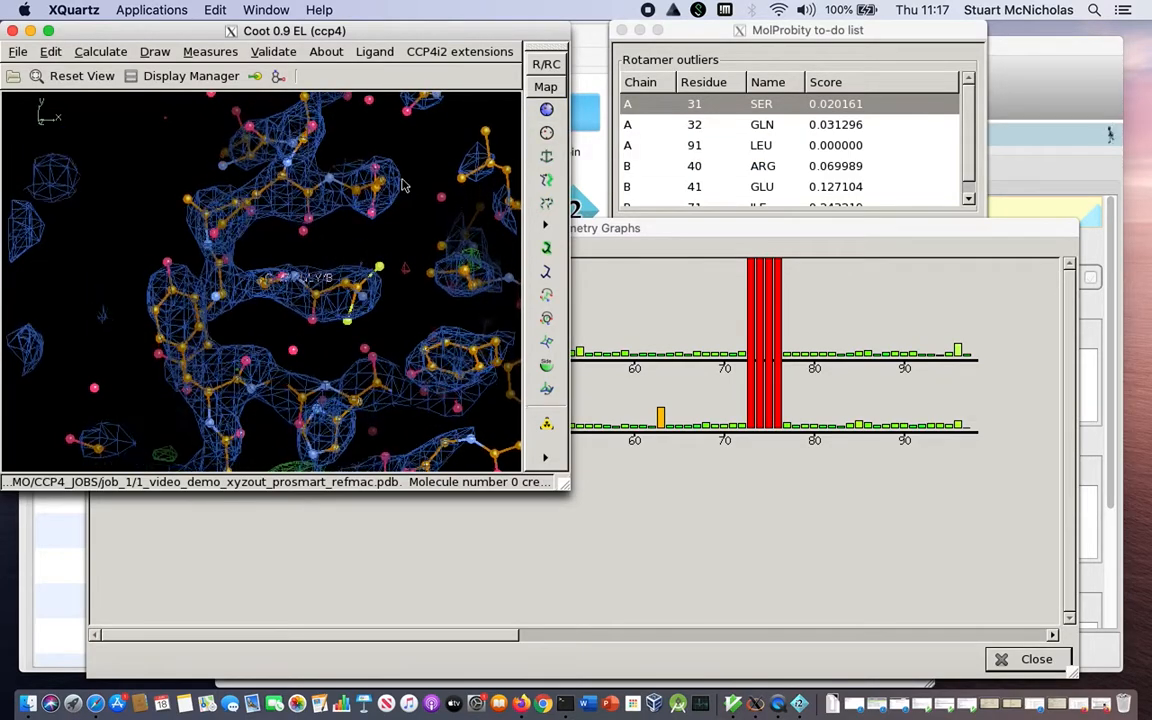
click(547, 115)
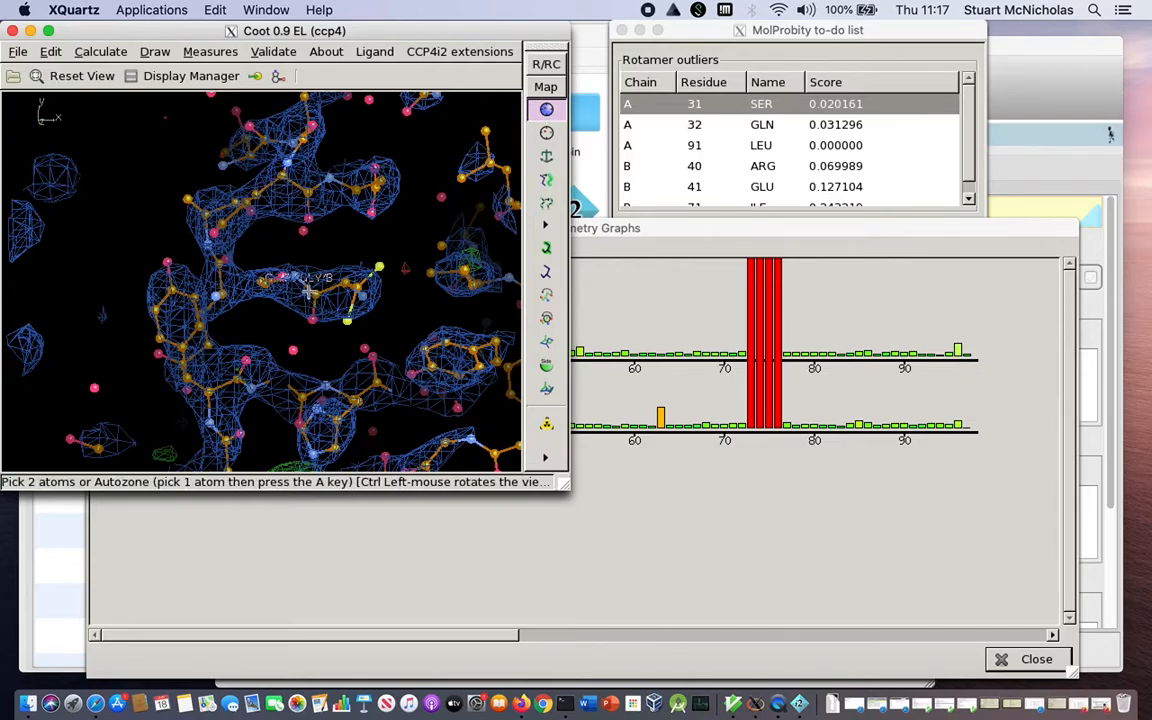
click(316, 292)
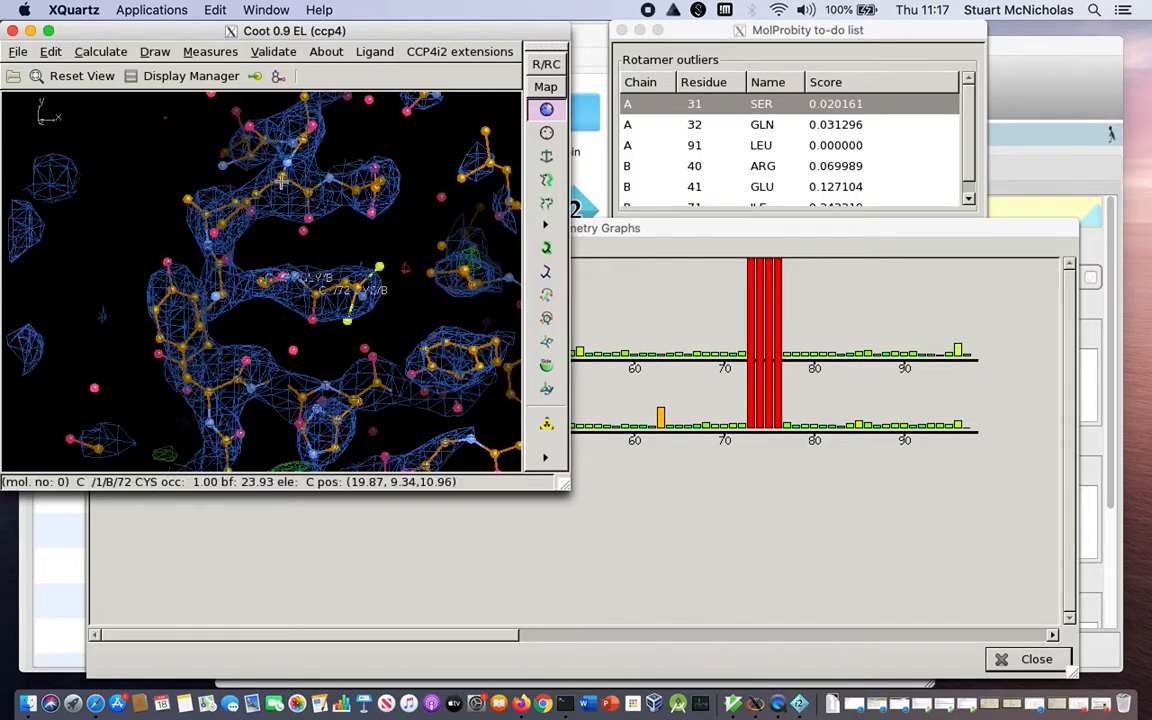
click(254, 163)
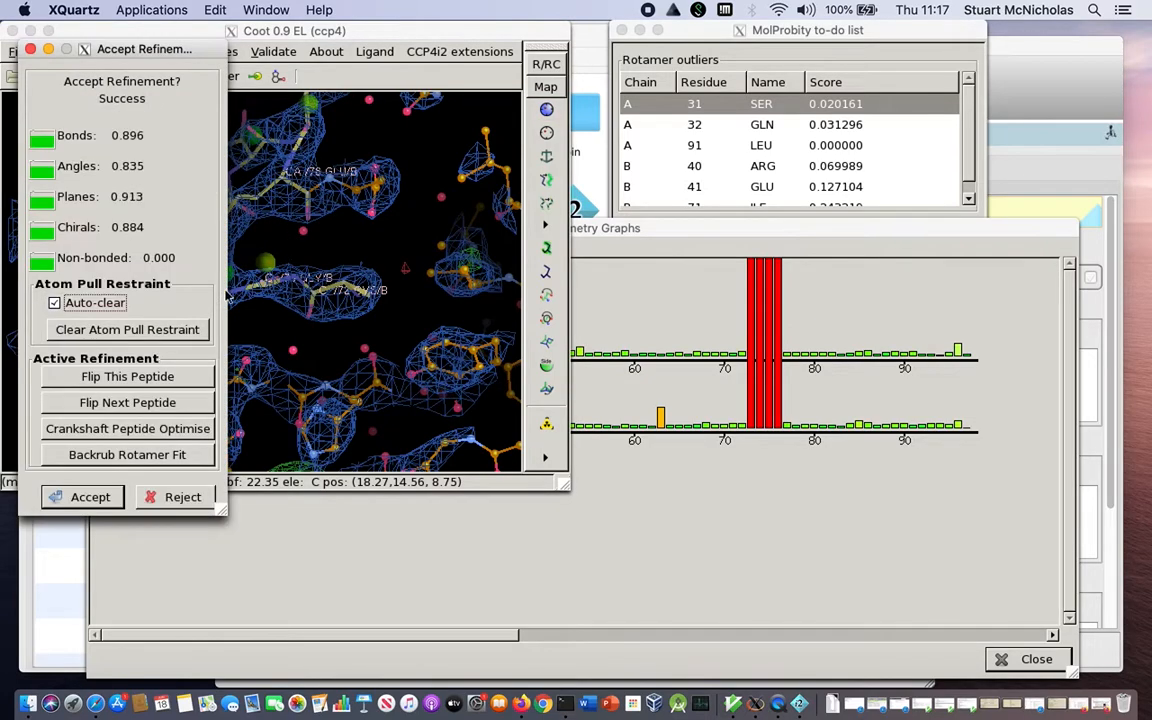
click(92, 498)
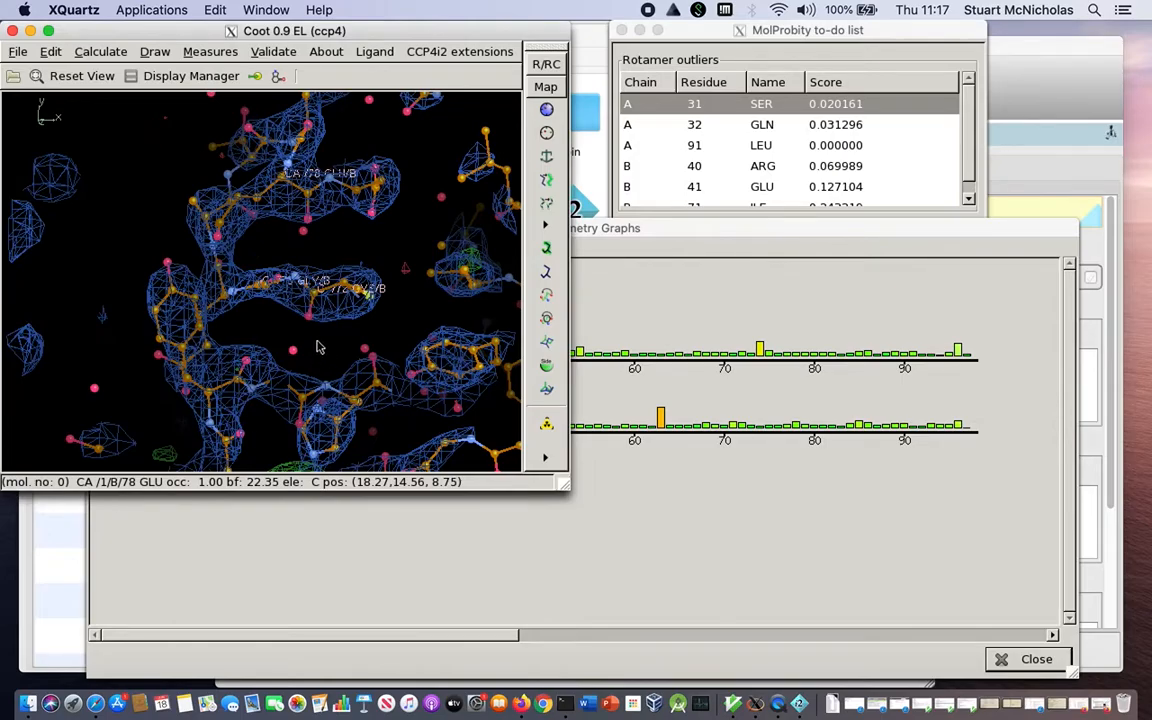
drag(313, 289, 418, 286)
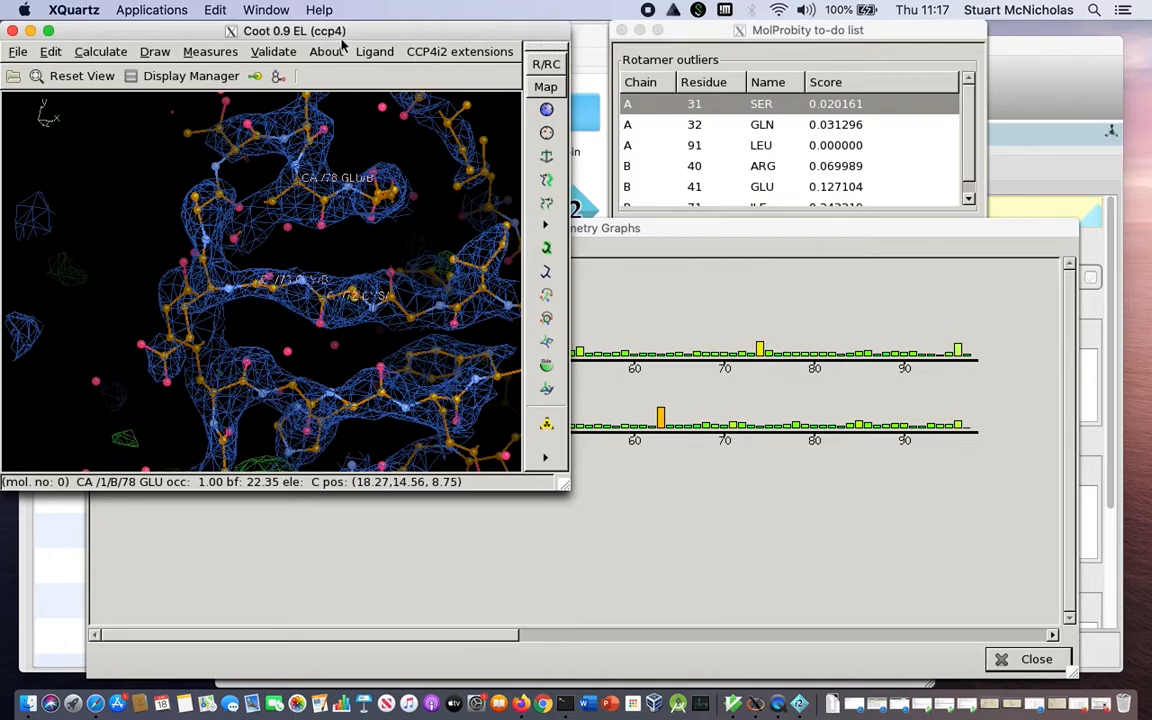
Save the edited molecule, the job 1 model refined by Prosmart_Refmac, back to CCP4i2.
drag(341, 36, 350, 36)
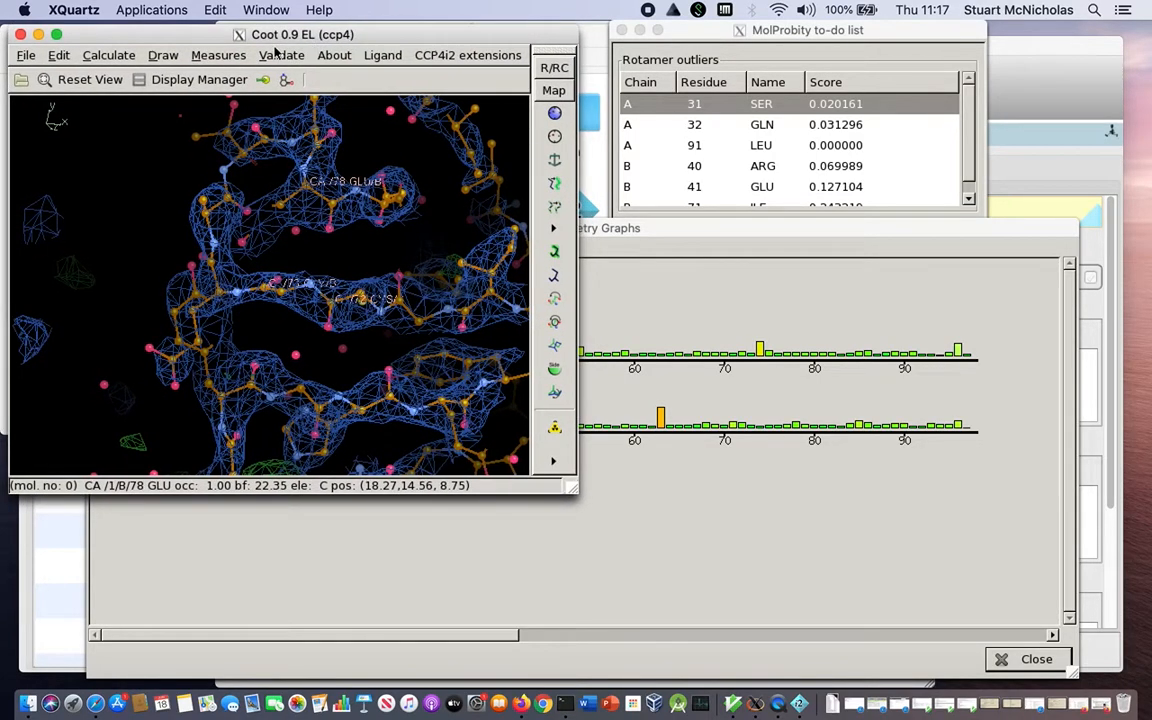
click(22, 56)
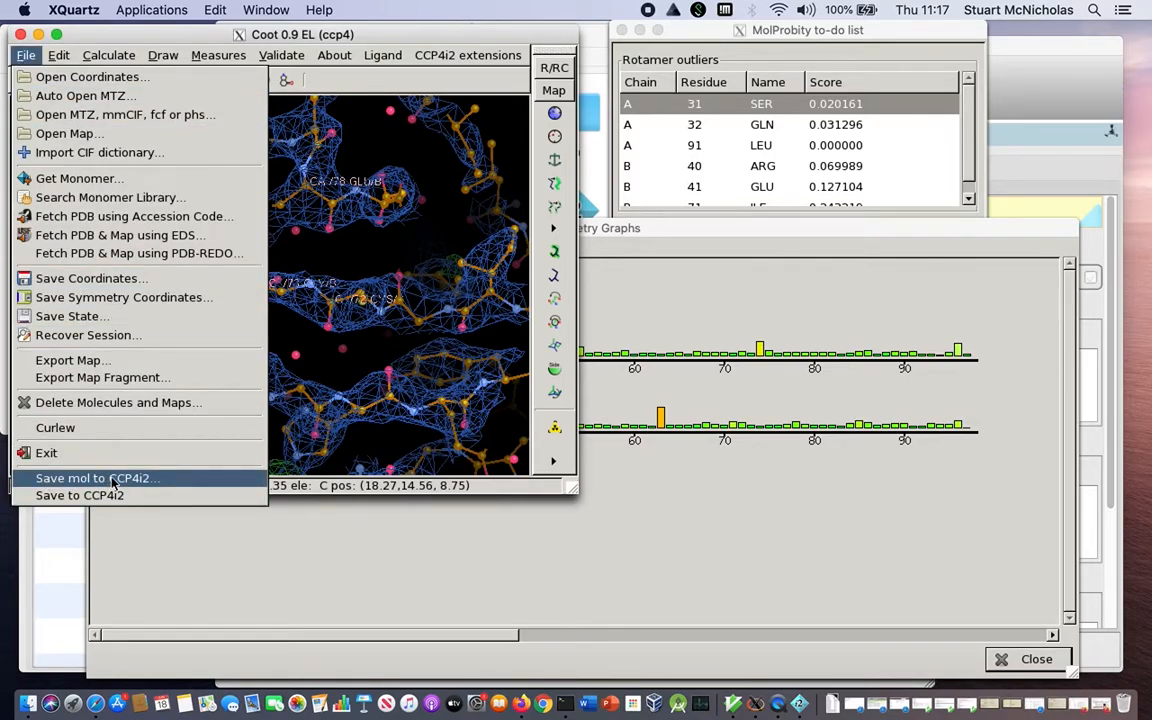
click(148, 480)
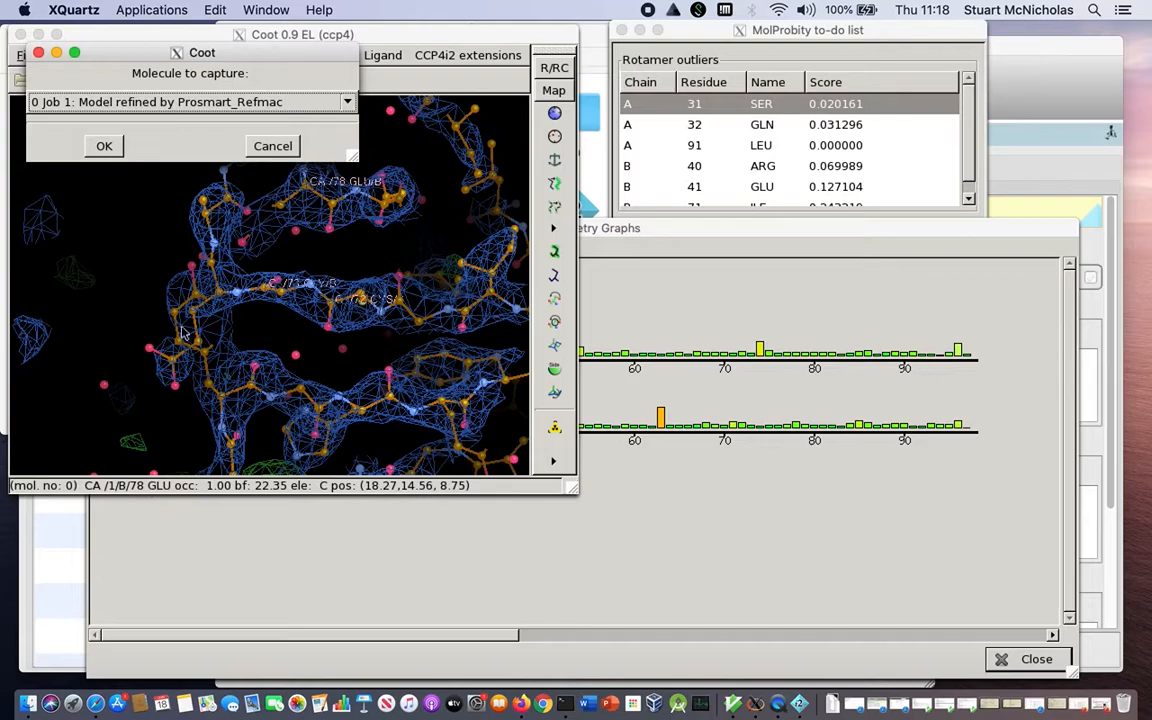
click(104, 147)
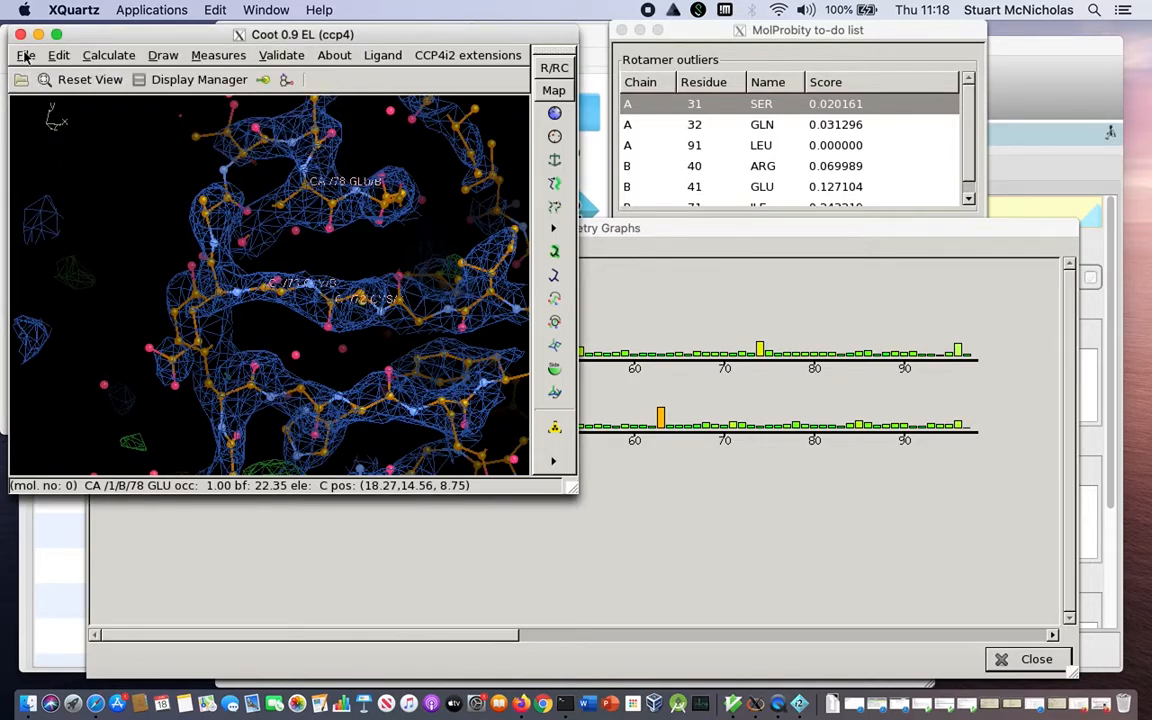
Exit Coot and review the finished COOT job's report in the CCP4i2 project viewer down to its output data.
click(26, 56)
click(48, 453)
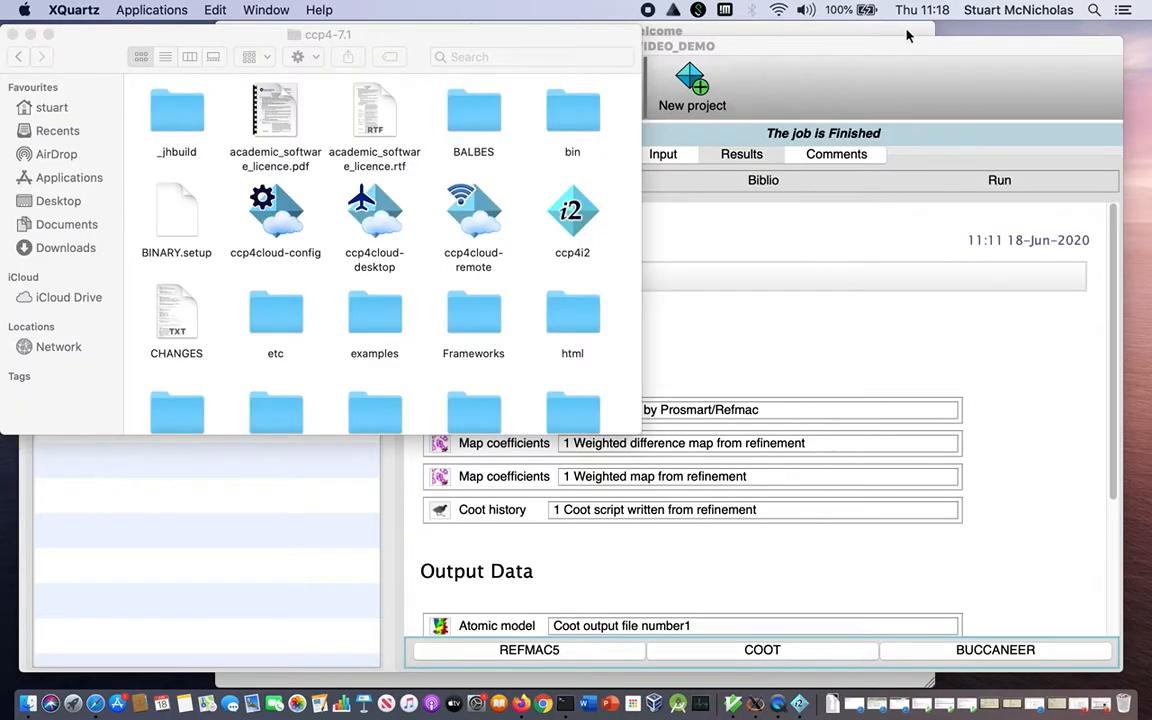
click(813, 41)
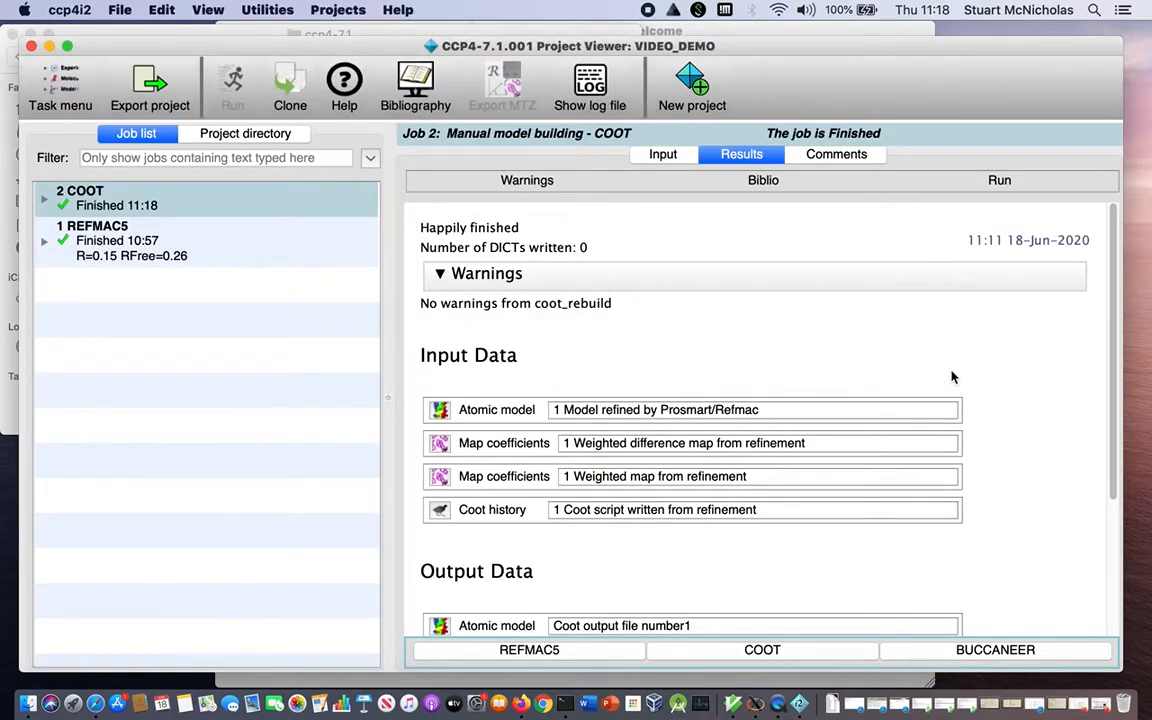
scroll(952, 377, down, 4)
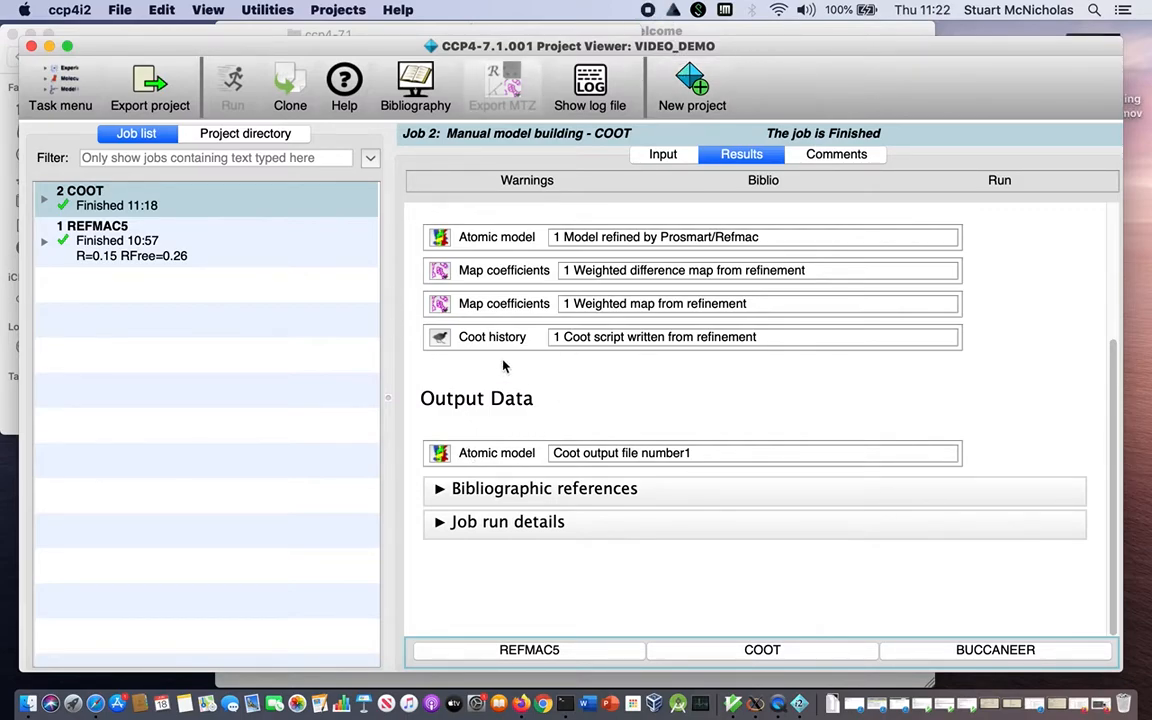
Look over the available help resources, read the Refinement task documentation for the REFMAC5 job and close it.
click(408, 10)
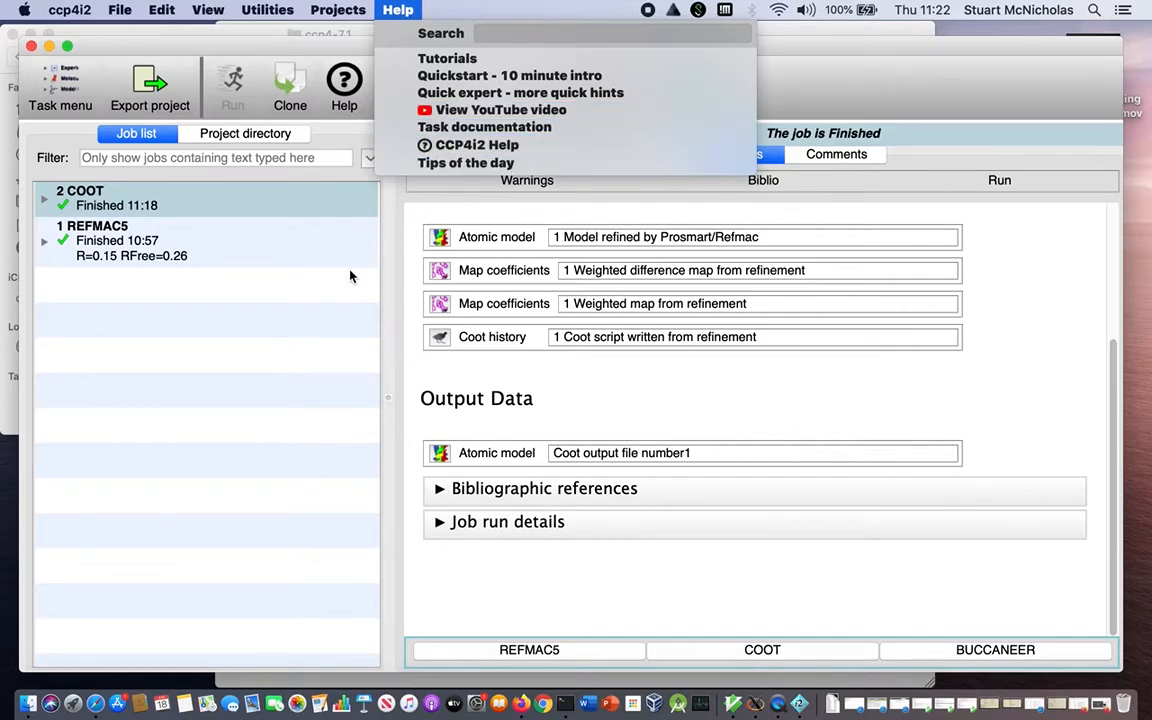
click(393, 270)
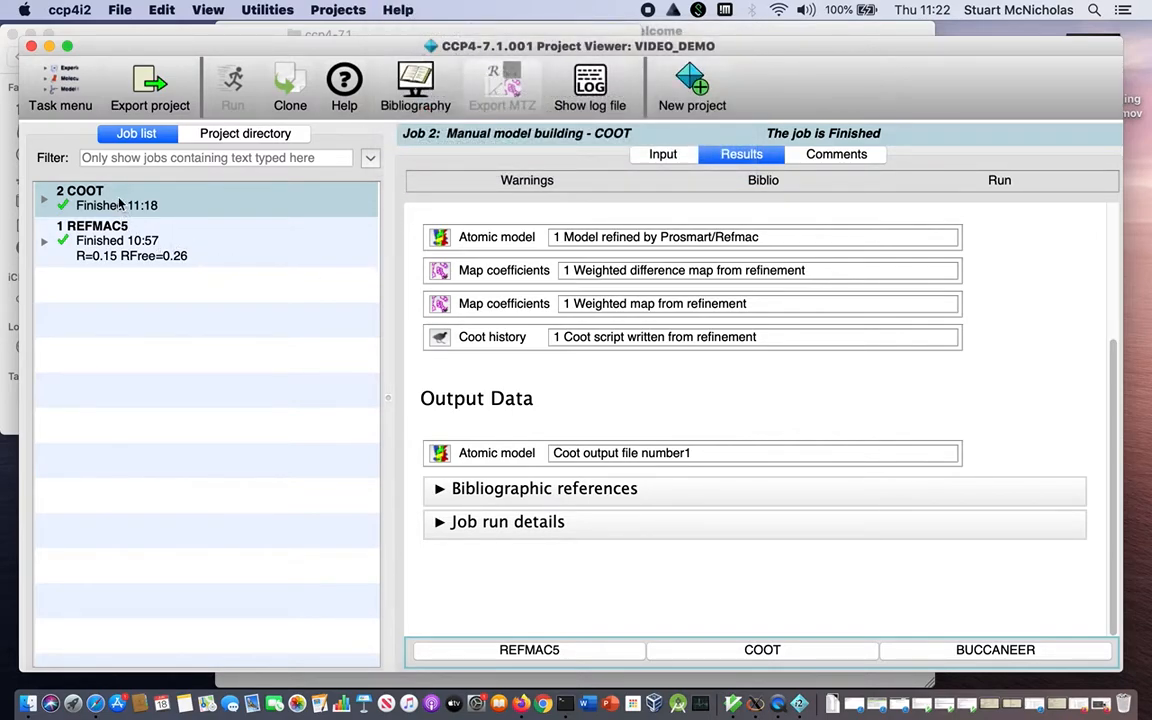
click(119, 232)
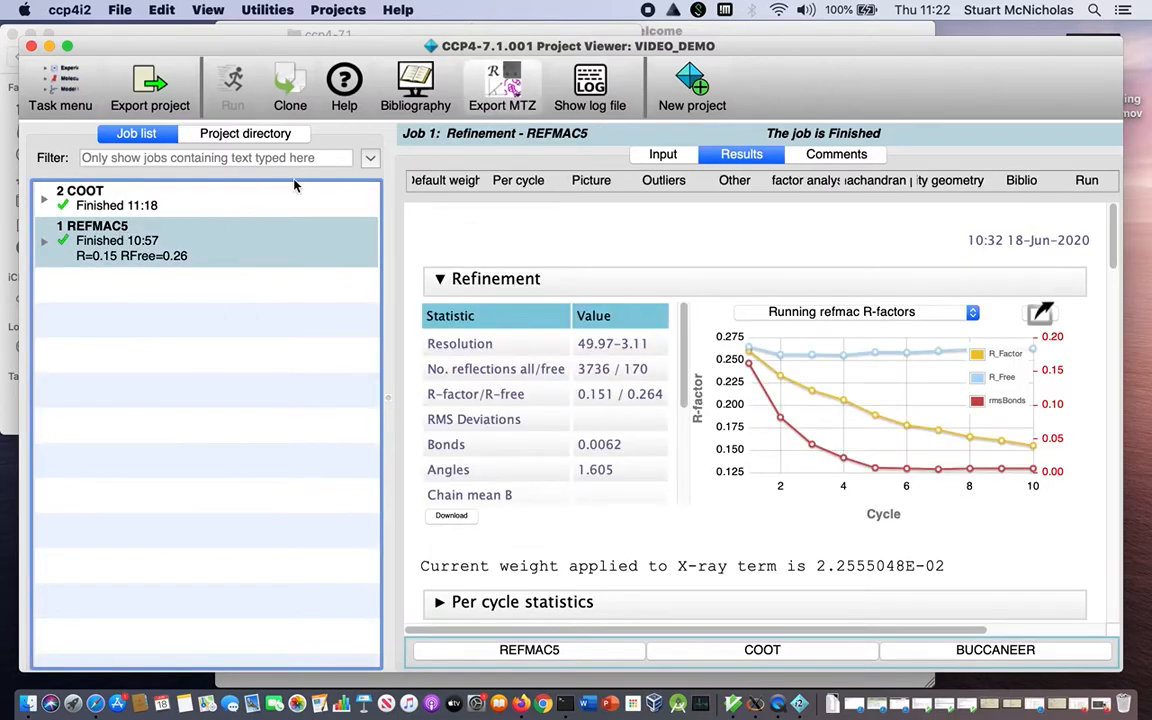
click(346, 84)
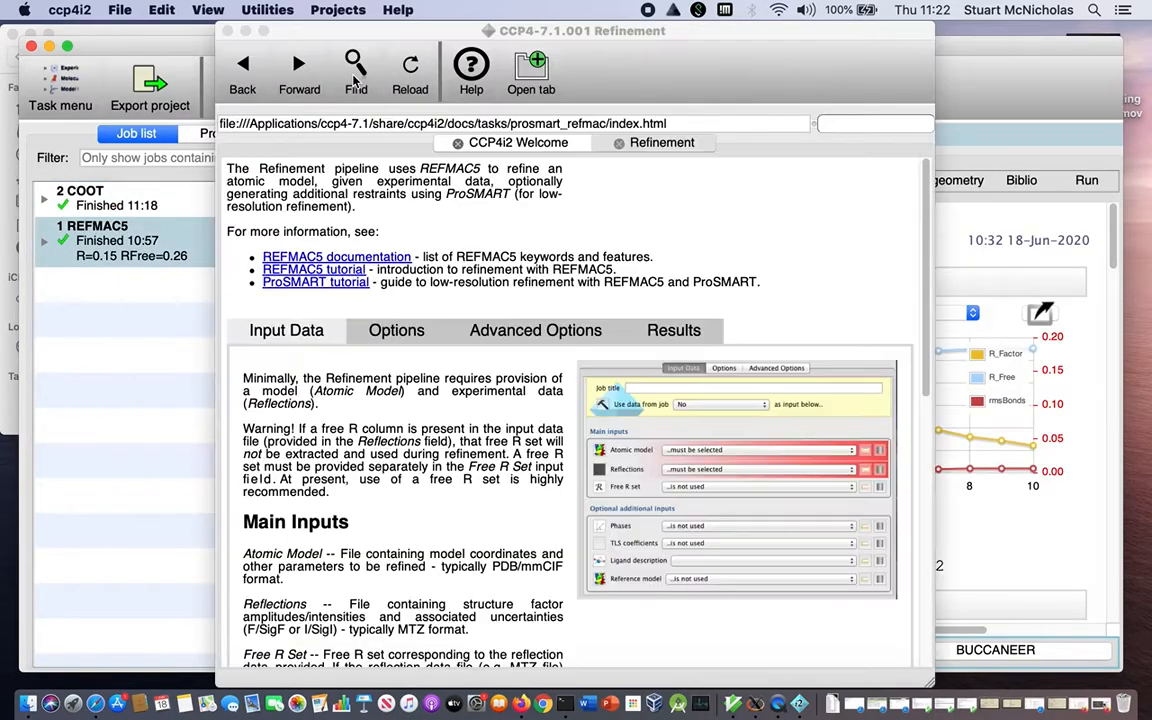
scroll(400, 283, down, 8)
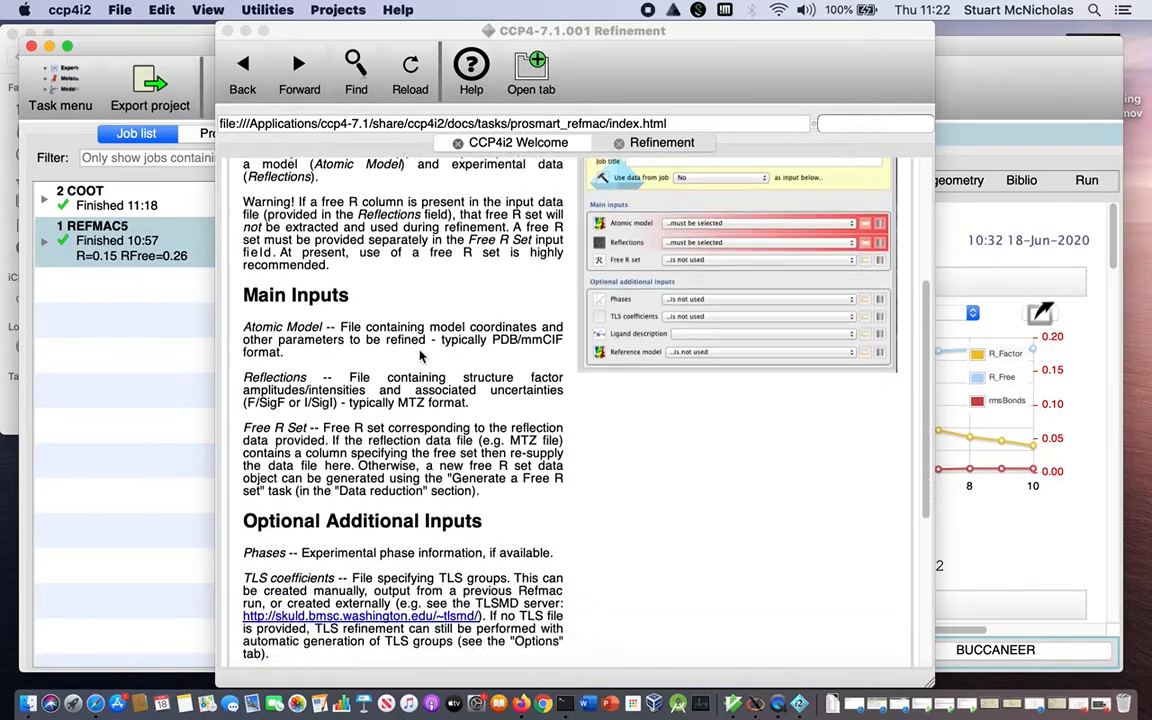
scroll(420, 355, up, 8)
scroll(420, 352, down, 3)
scroll(400, 300, up, 4)
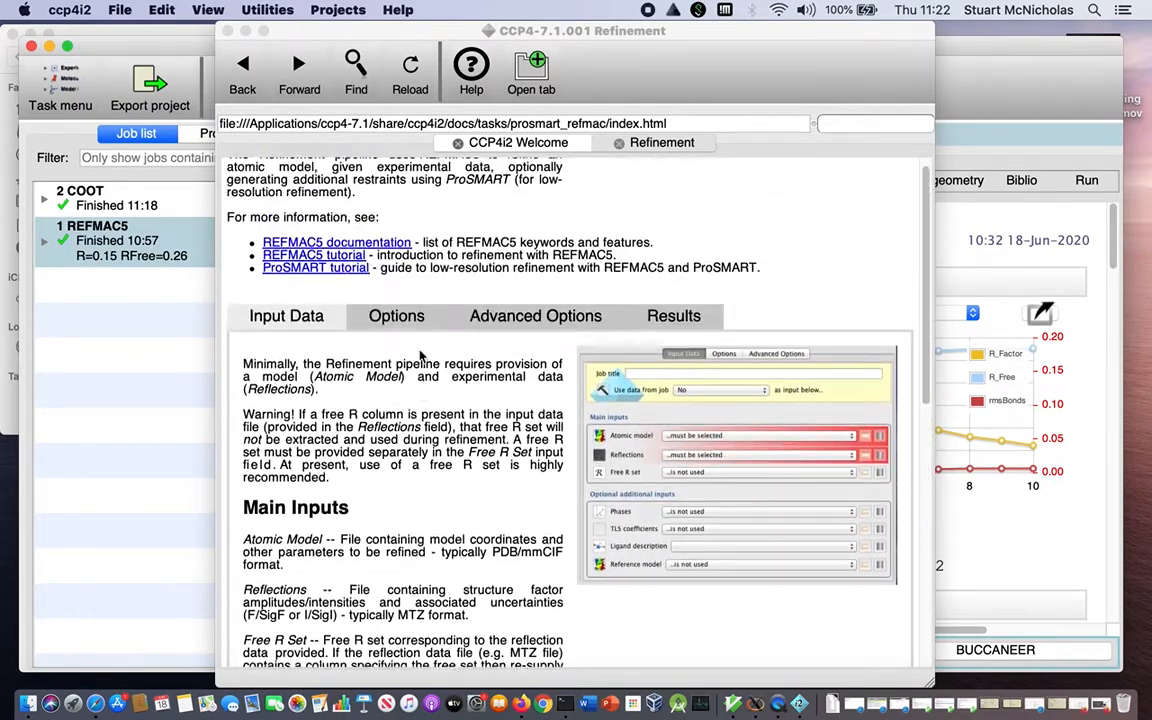
click(229, 31)
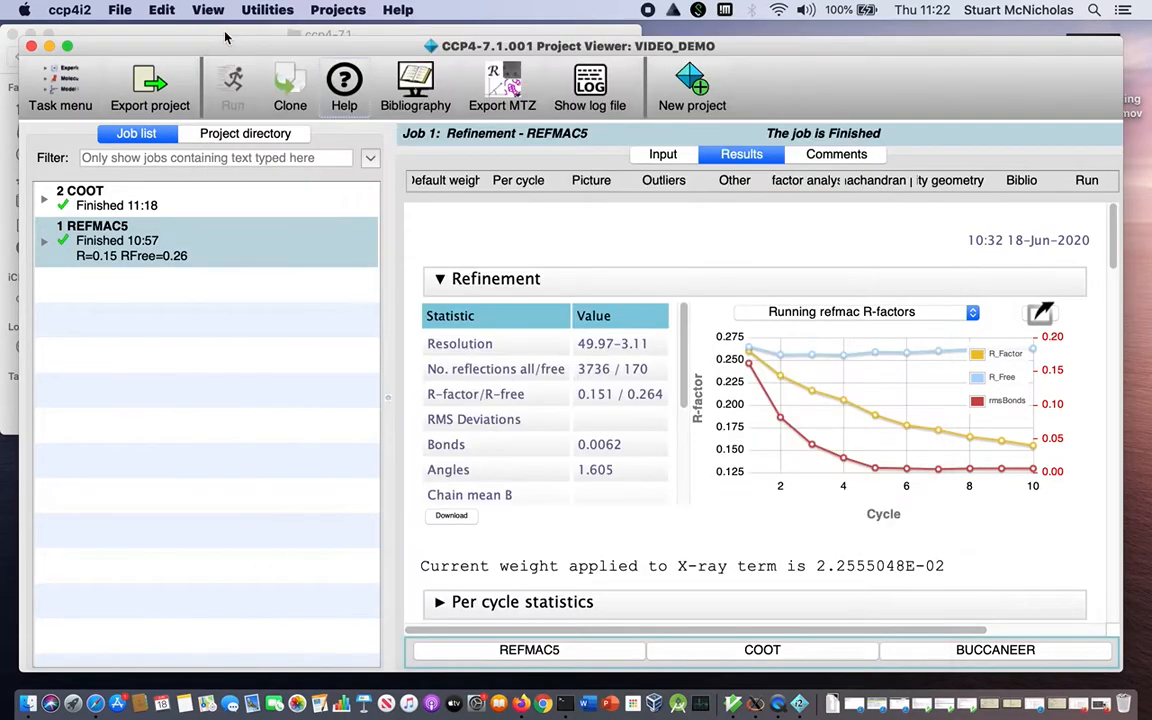
View the documentation for the Data reduction - AIMLESS task under X-ray data reduction and analysis, and close it.
click(62, 95)
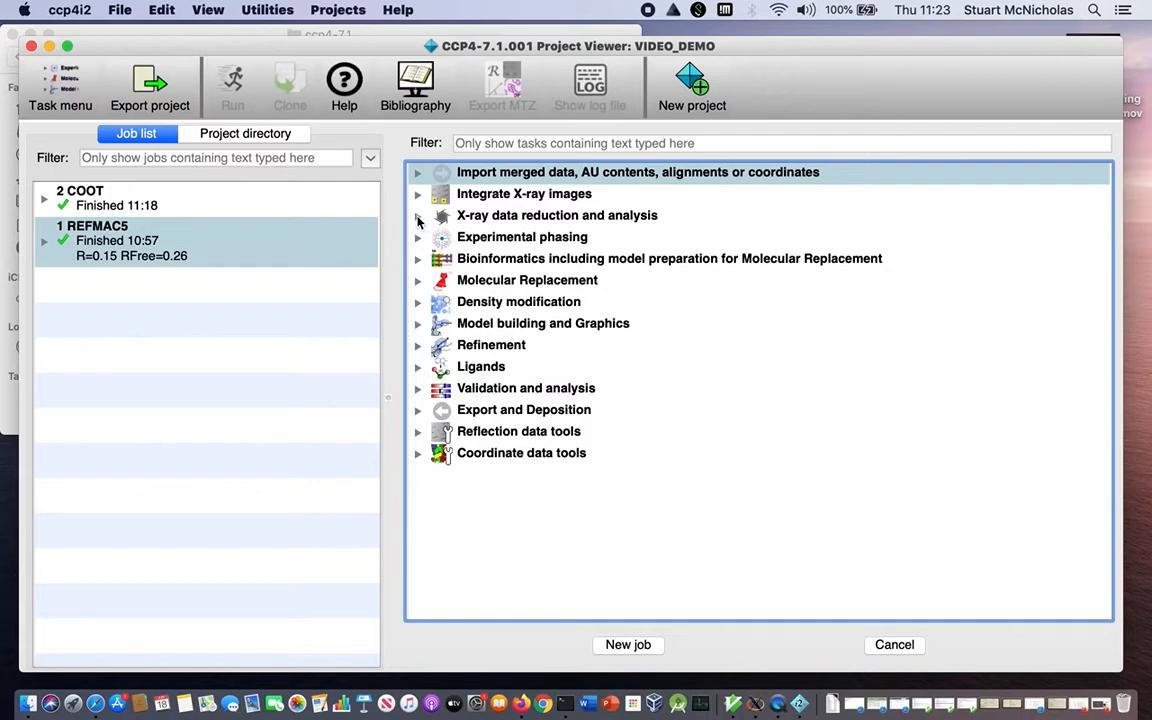
click(418, 217)
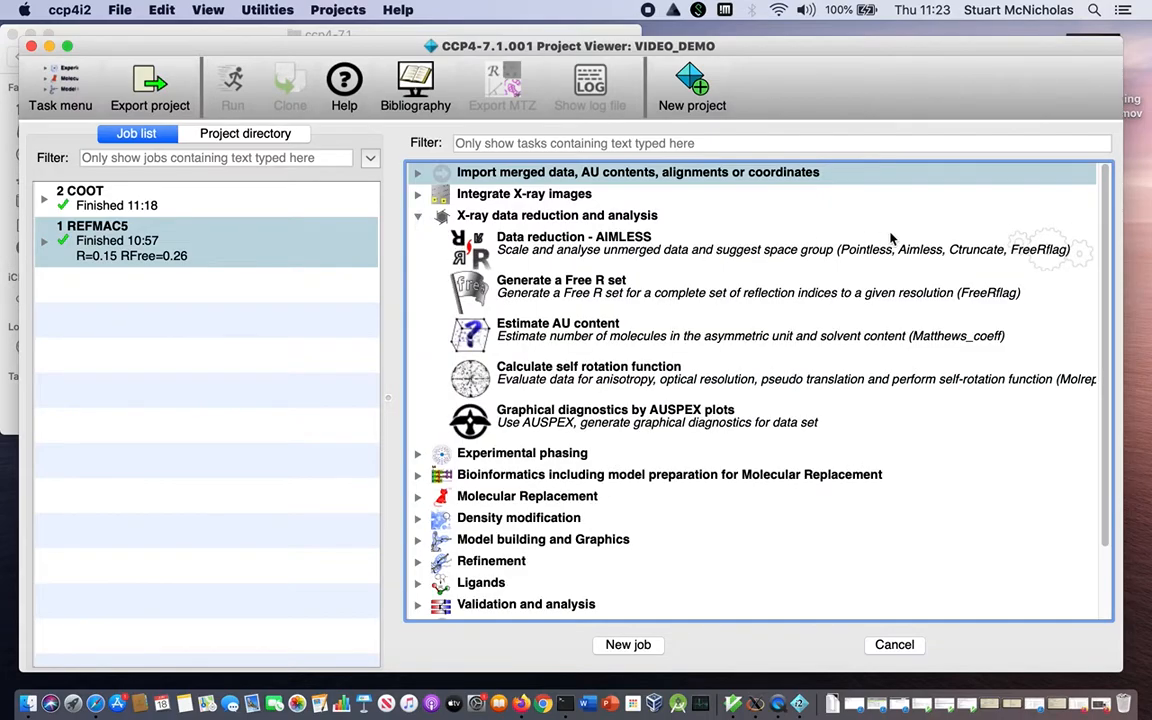
click(1052, 250)
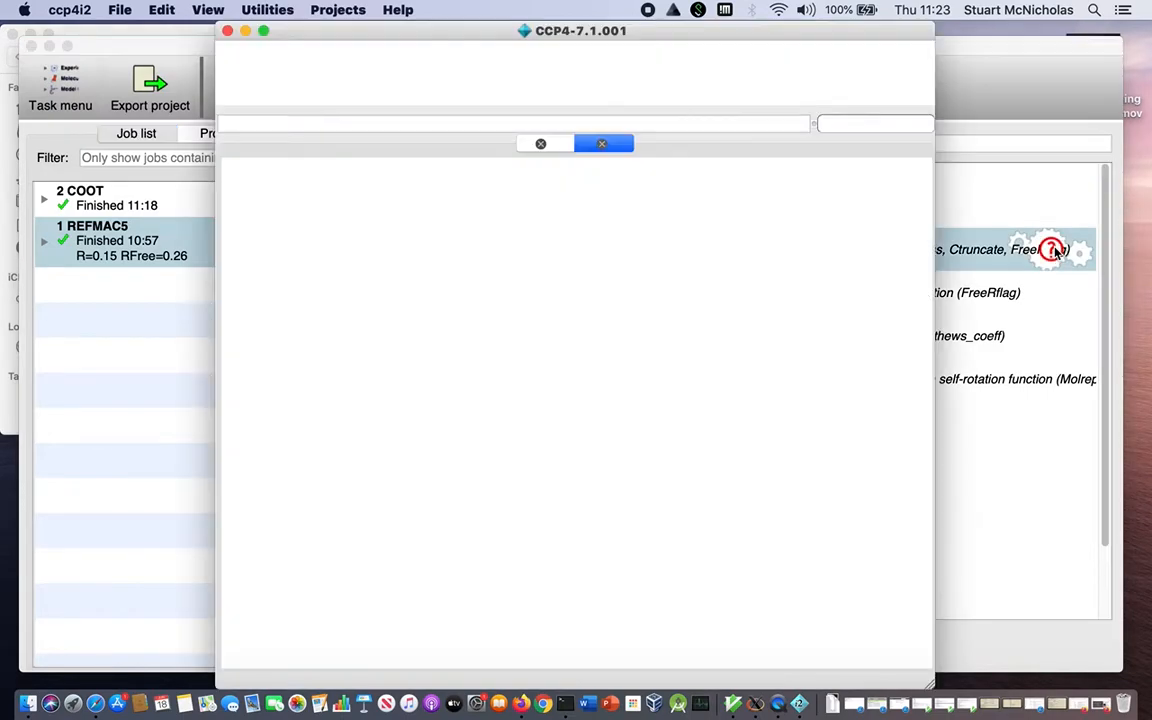
click(227, 33)
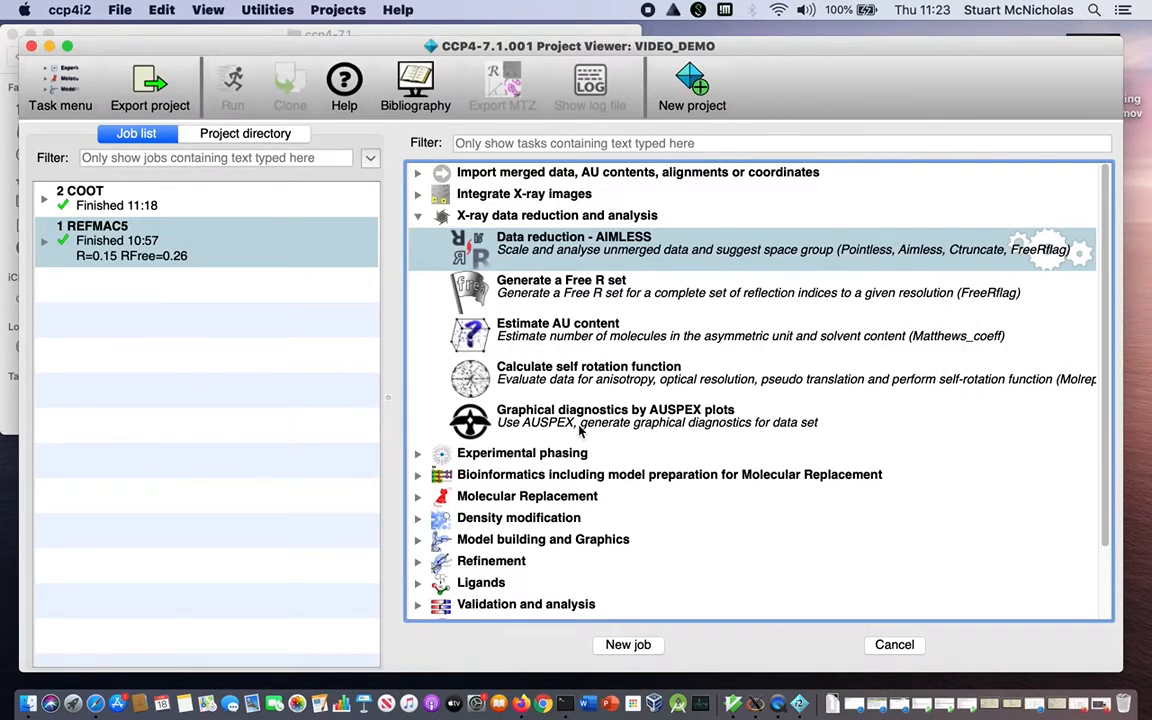